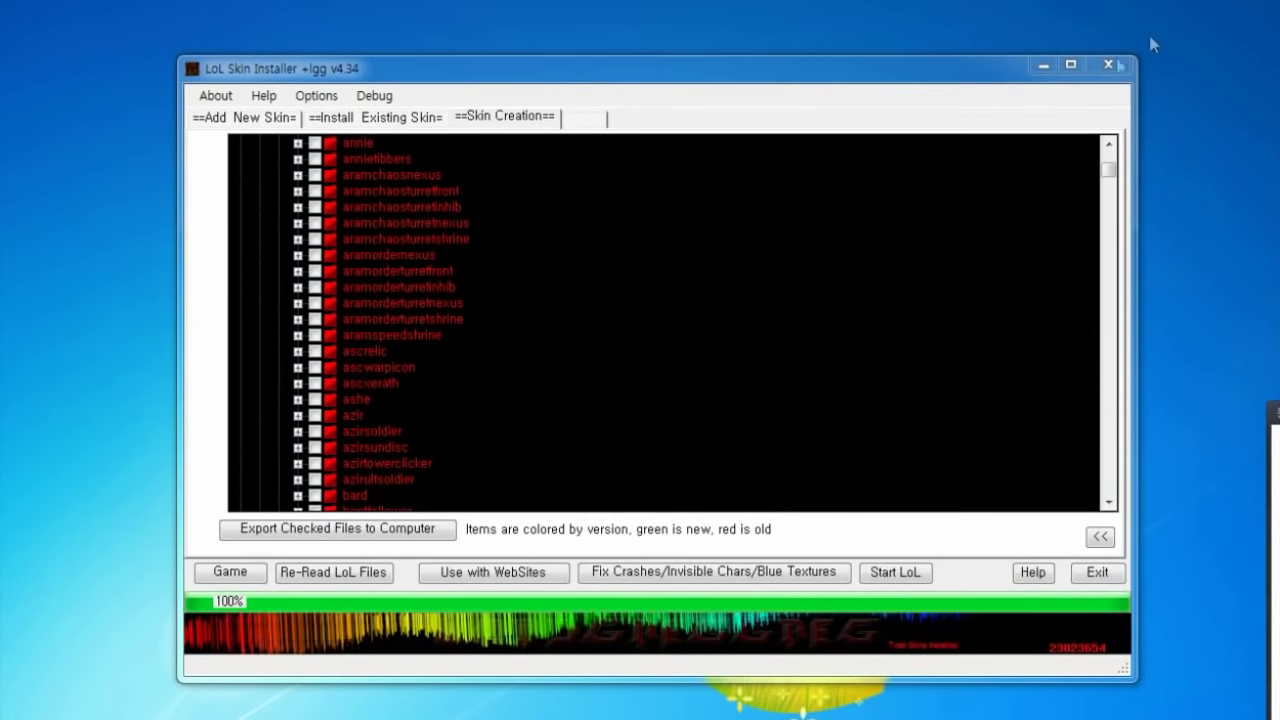
# - Examine the contents of the ekko character folder, leaving the folder collapsed again
pyautogui.scroll(-1, 555, 342)
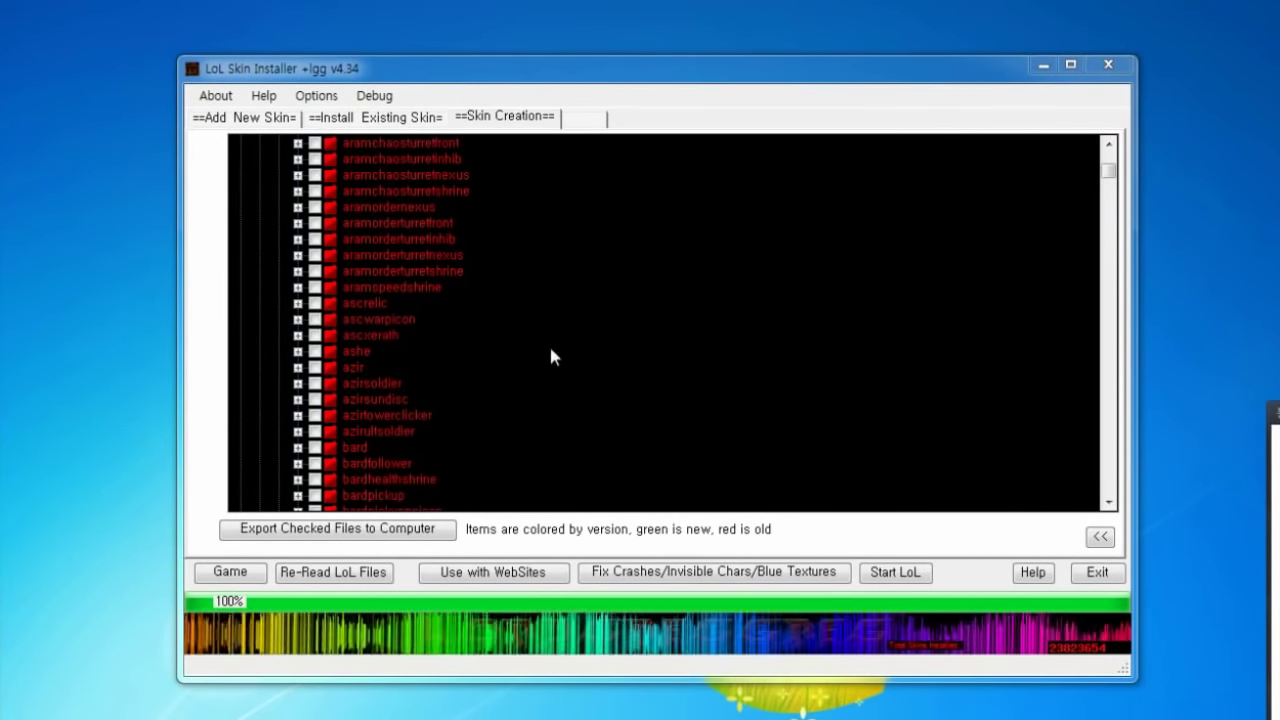
pyautogui.moveTo(1113, 173); pyautogui.dragTo(1088, 232)
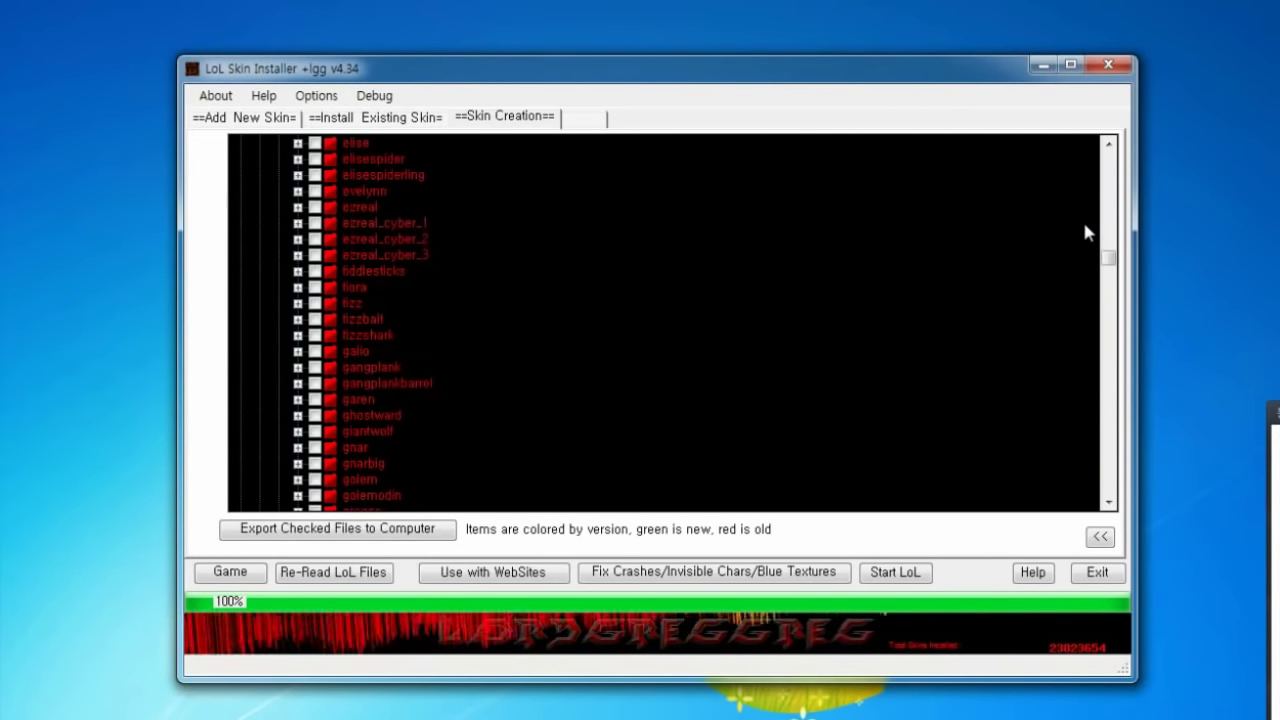
pyautogui.scroll(1, 970, 238)
pyautogui.scroll(1, 949, 303)
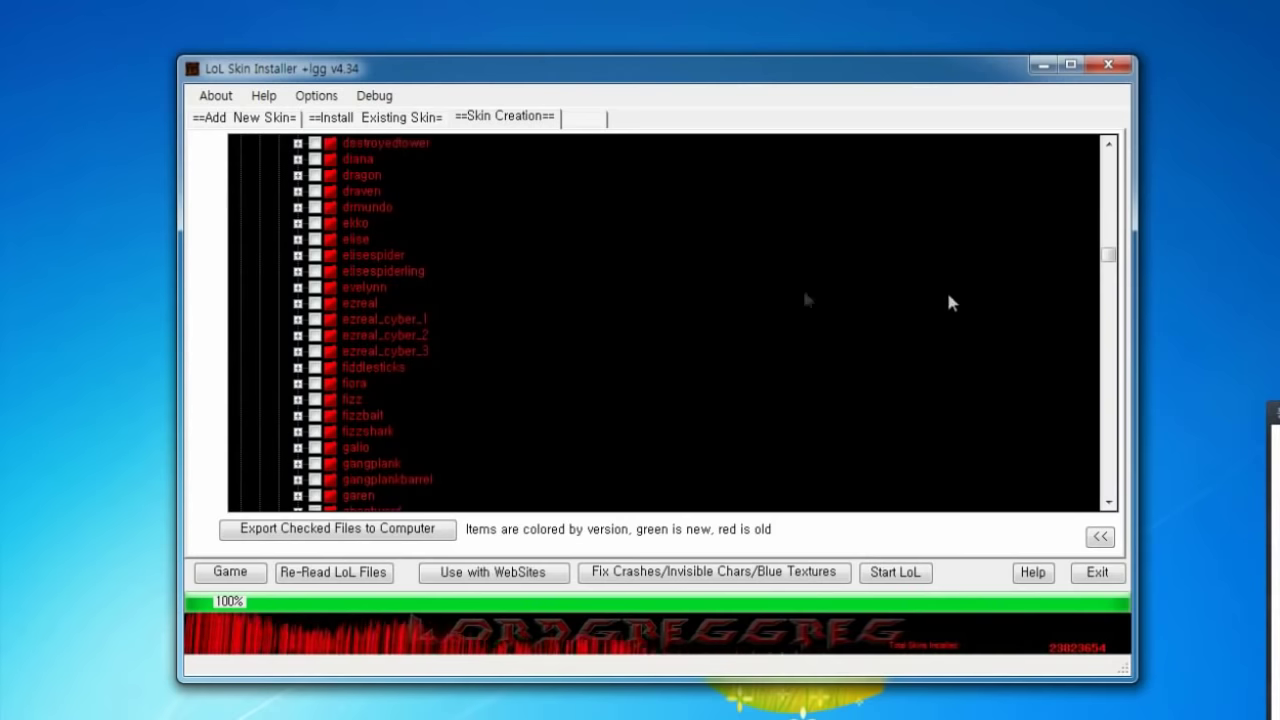
pyautogui.click(297, 224)
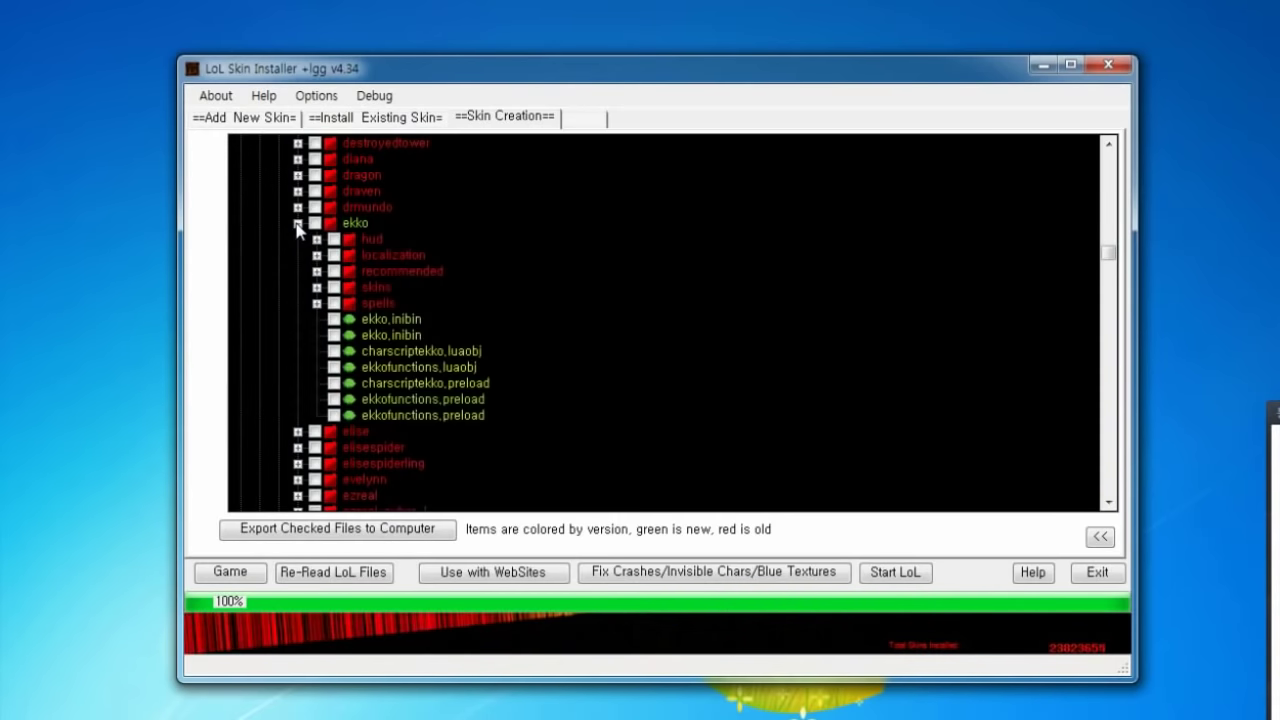
pyautogui.click(297, 224)
# - Expand the garen character folder and its skins subfolder
pyautogui.scroll(-8, 635, 361)
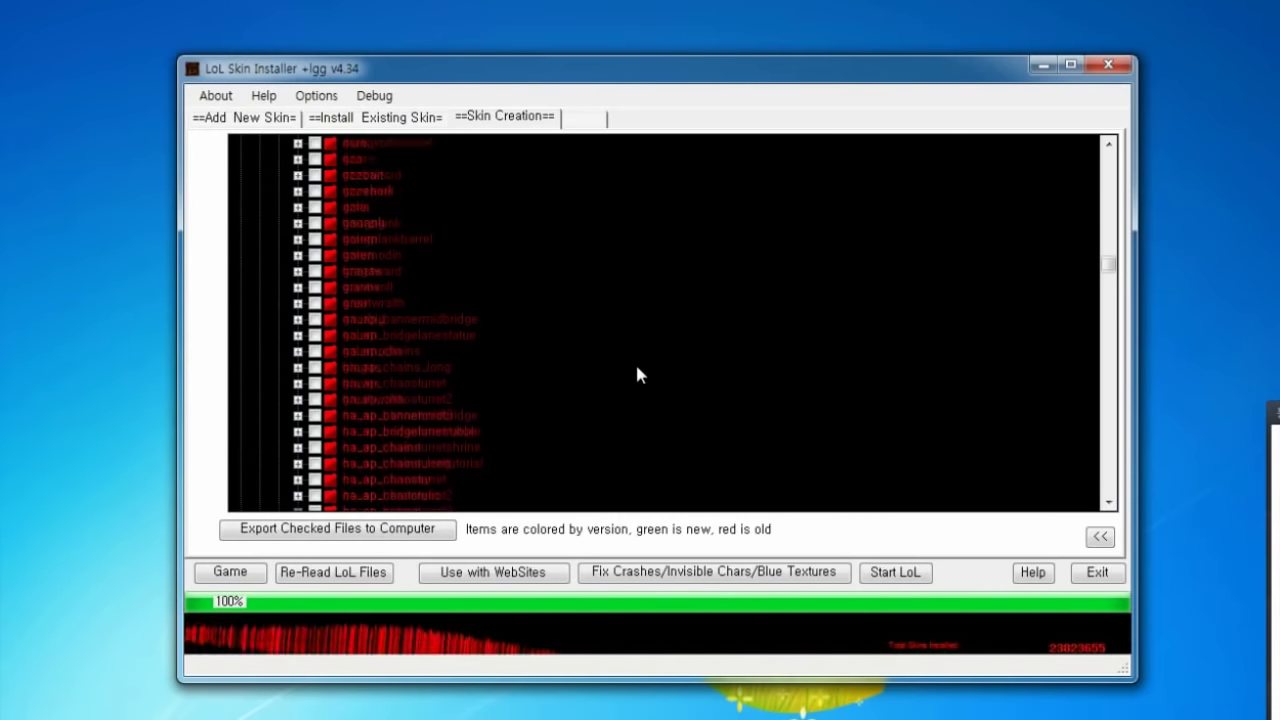
pyautogui.scroll(2, 637, 375)
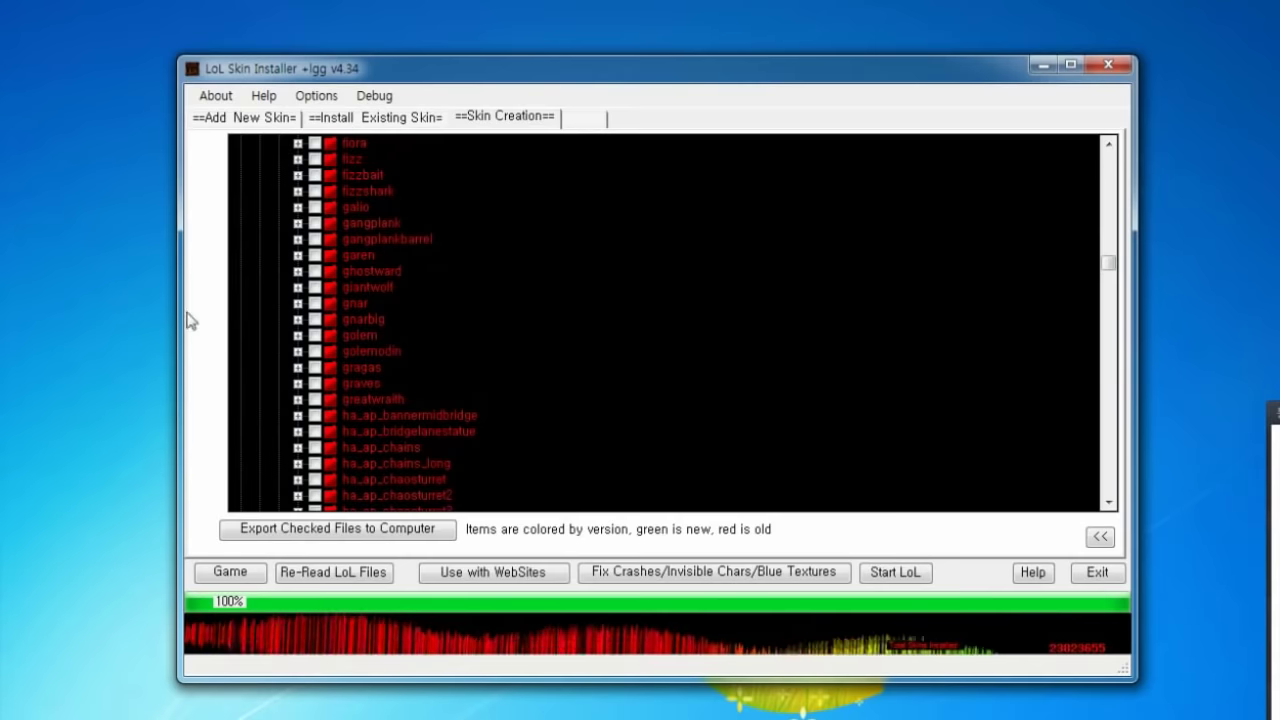
pyautogui.click(297, 255)
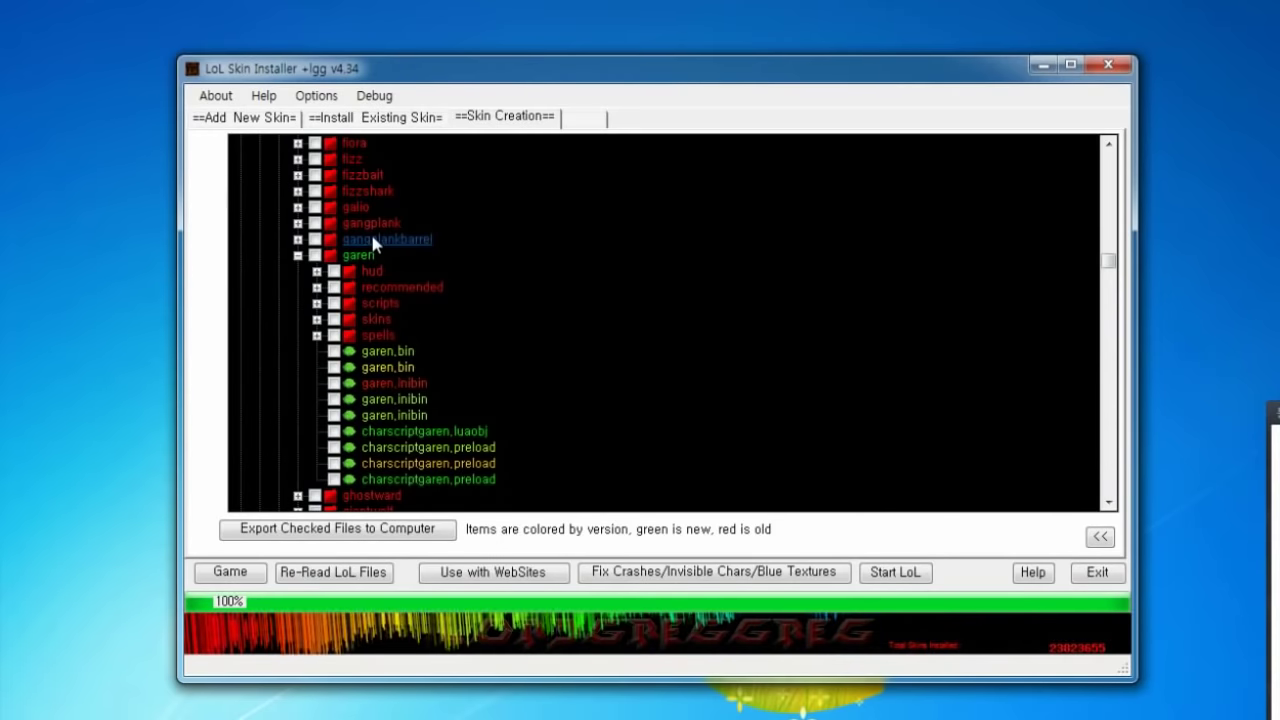
pyautogui.click(297, 223)
pyautogui.click(297, 223)
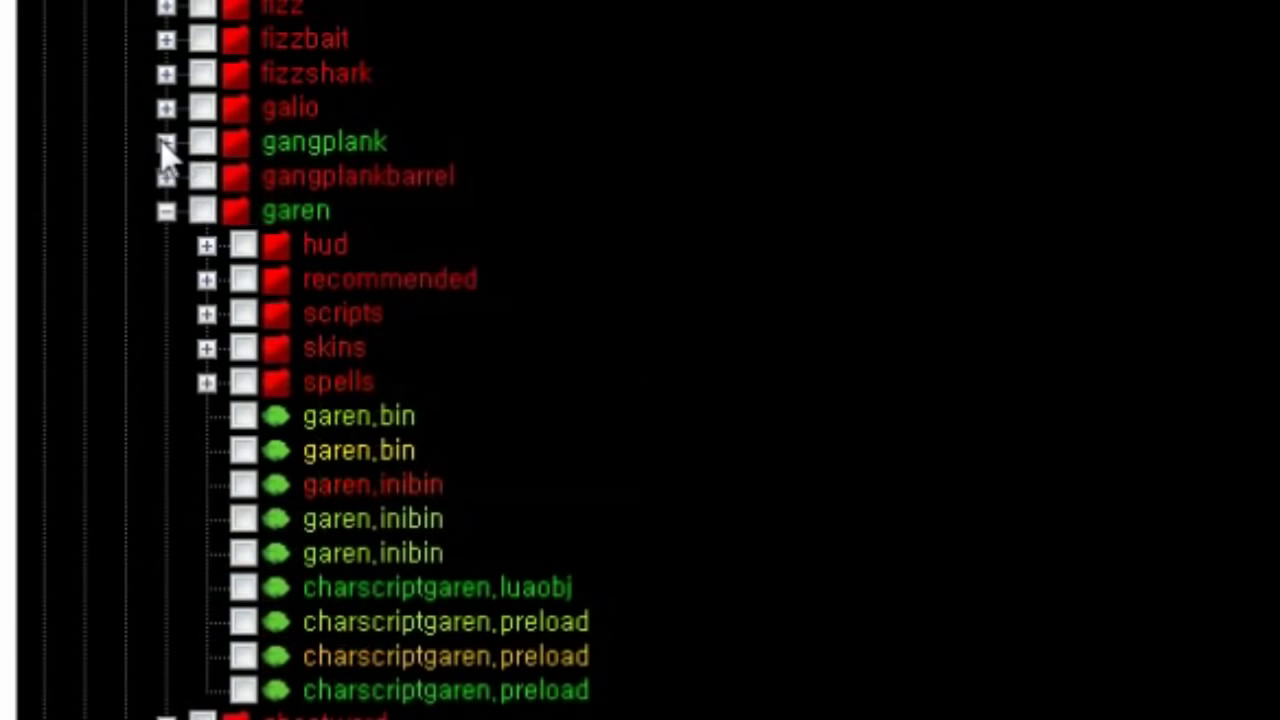
pyautogui.click(206, 348)
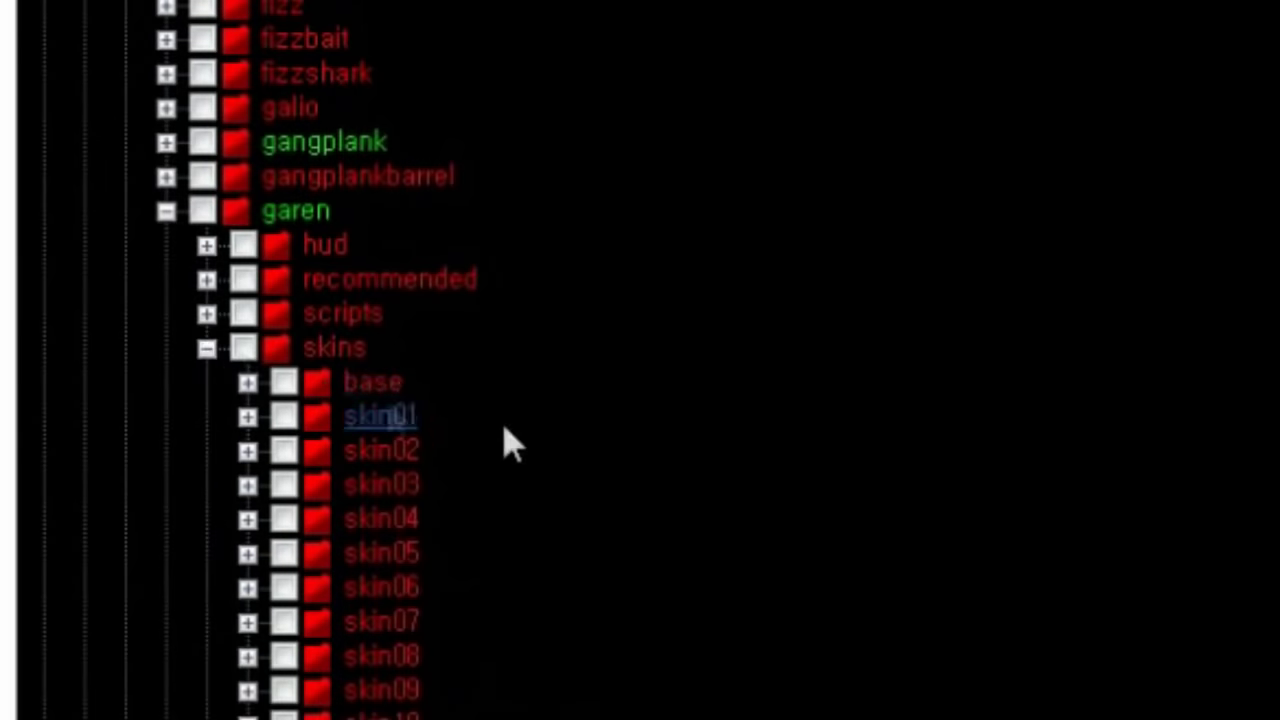
# - Look through garen's skin folders and the skin01 files of azir, leaving azir's folder collapsed
pyautogui.scroll(-1, 509, 443)
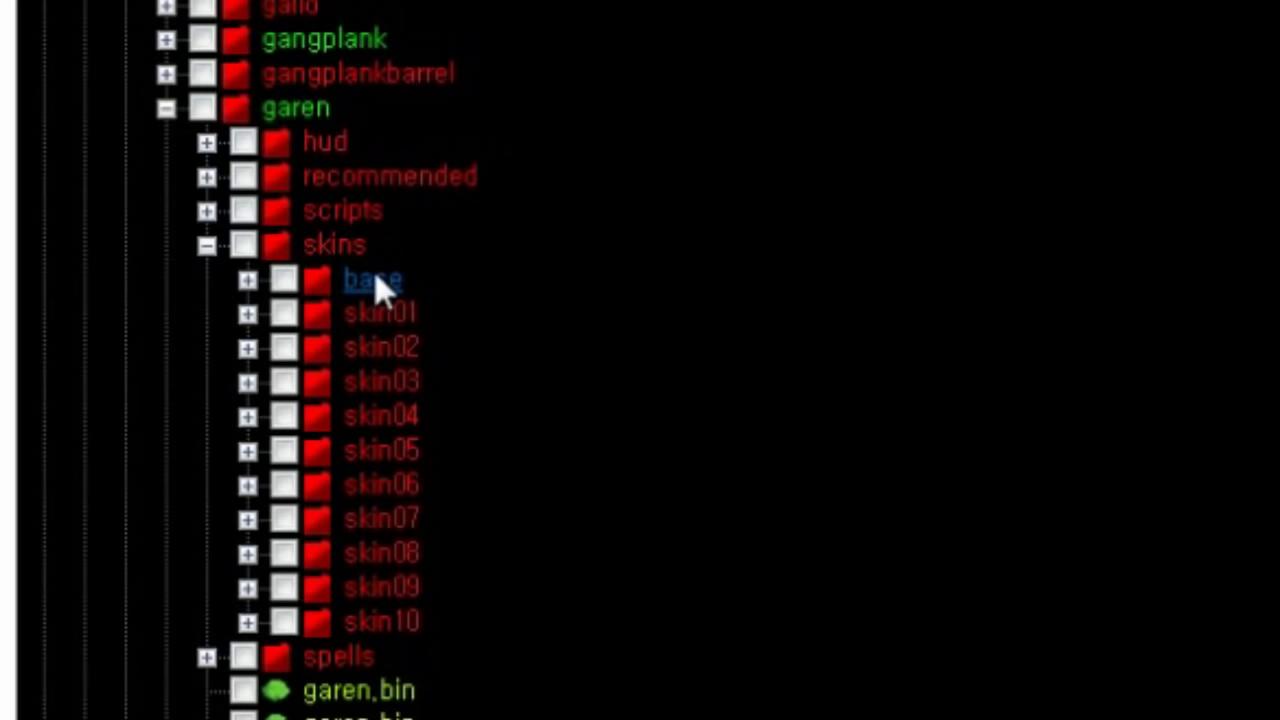
pyautogui.scroll(2, 375, 283)
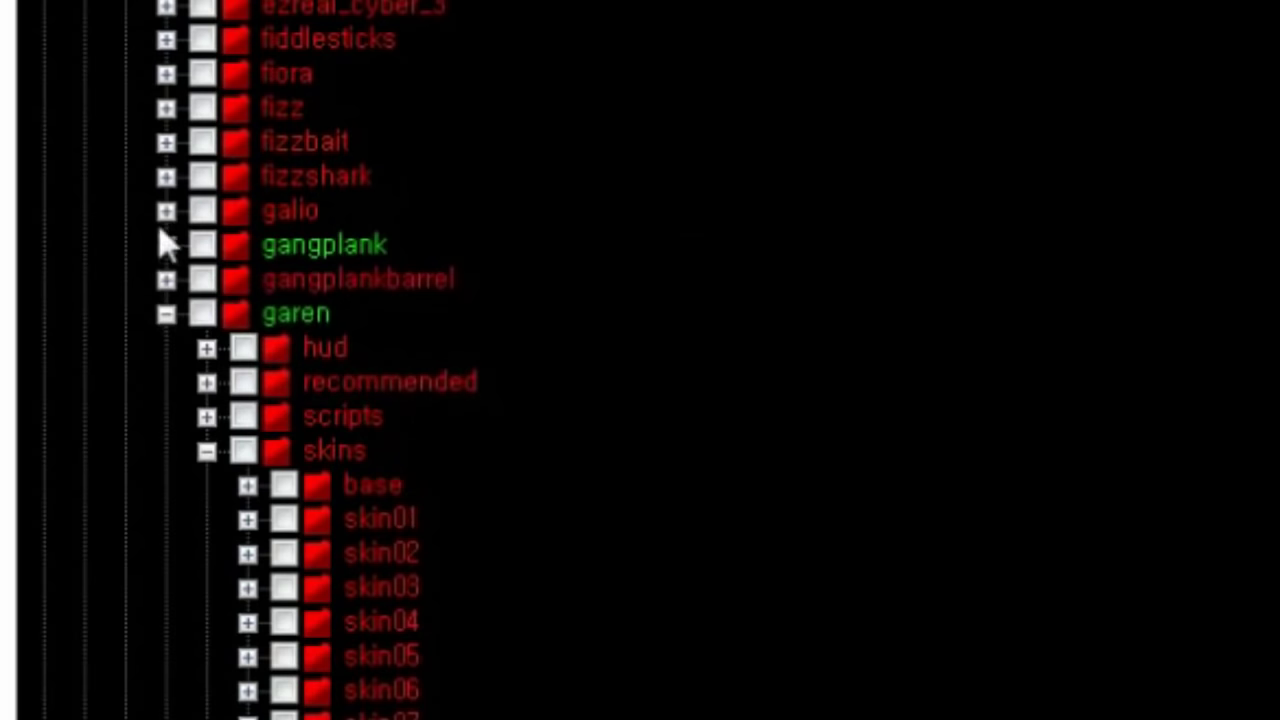
pyautogui.scroll(-4, 171, 223)
pyautogui.scroll(4, 186, 229)
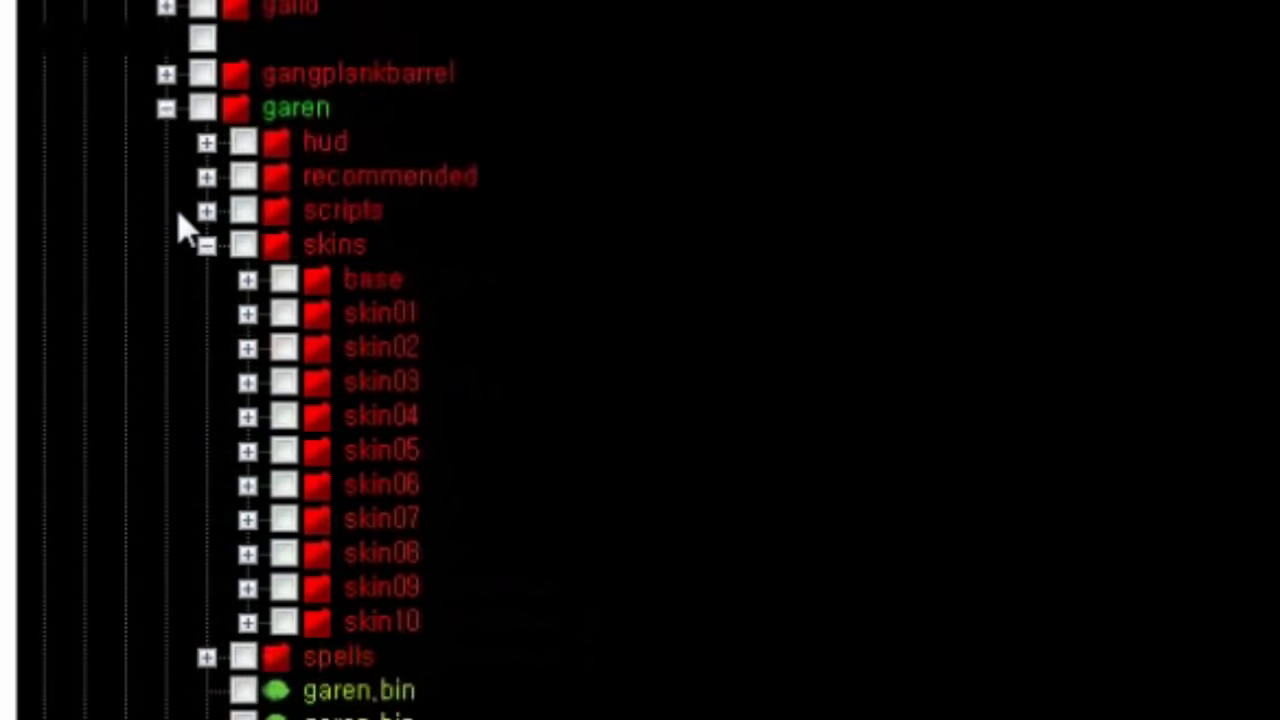
pyautogui.scroll(-11, 857, 257)
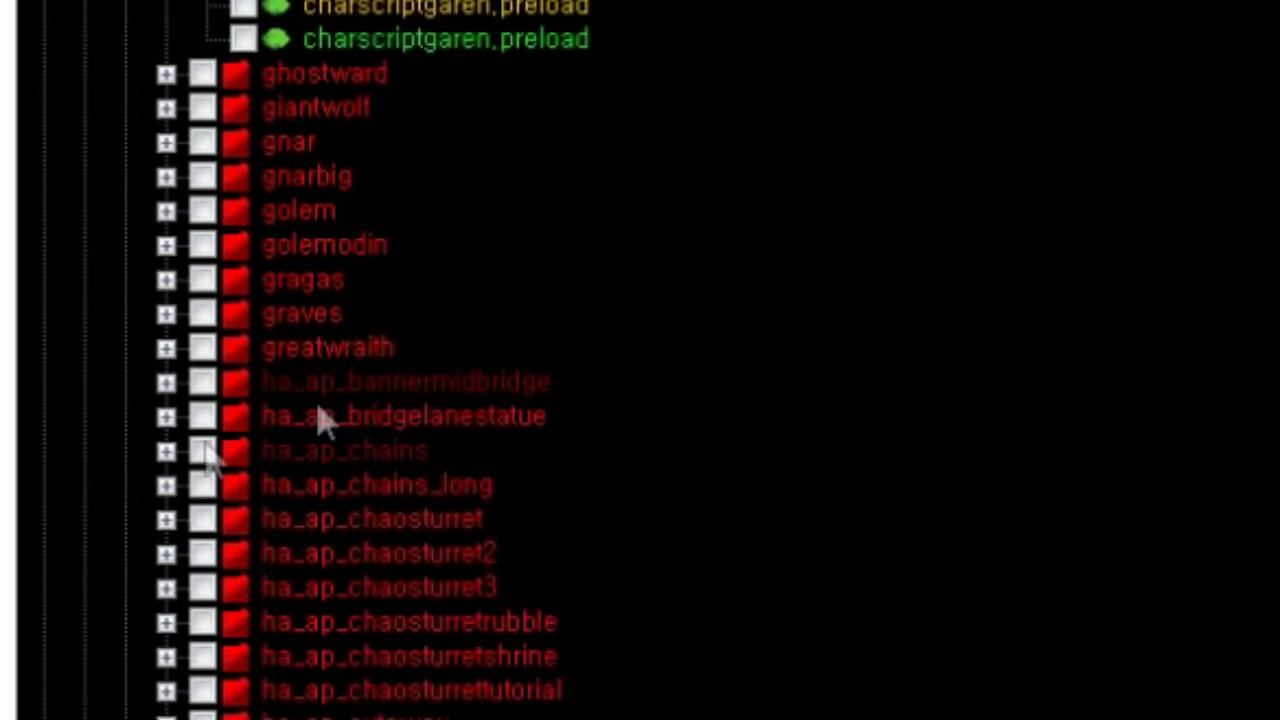
pyautogui.scroll(20, 257, 223)
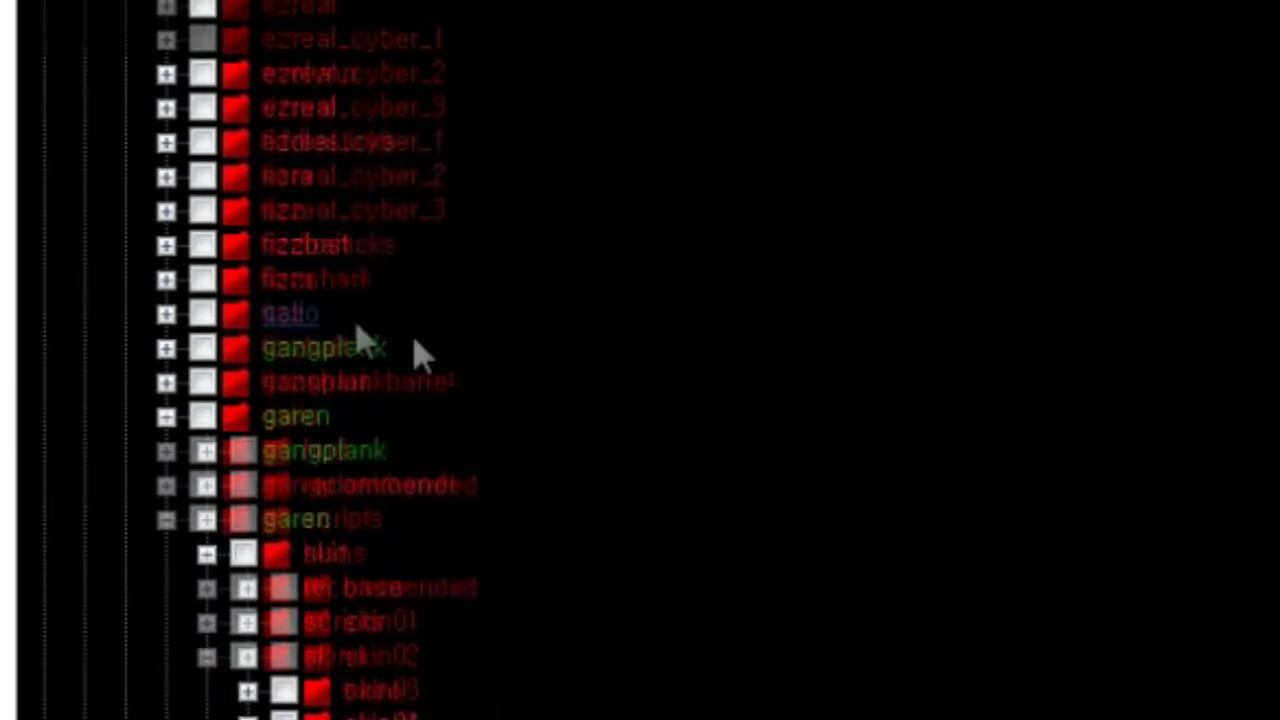
pyautogui.scroll(20, 455, 358)
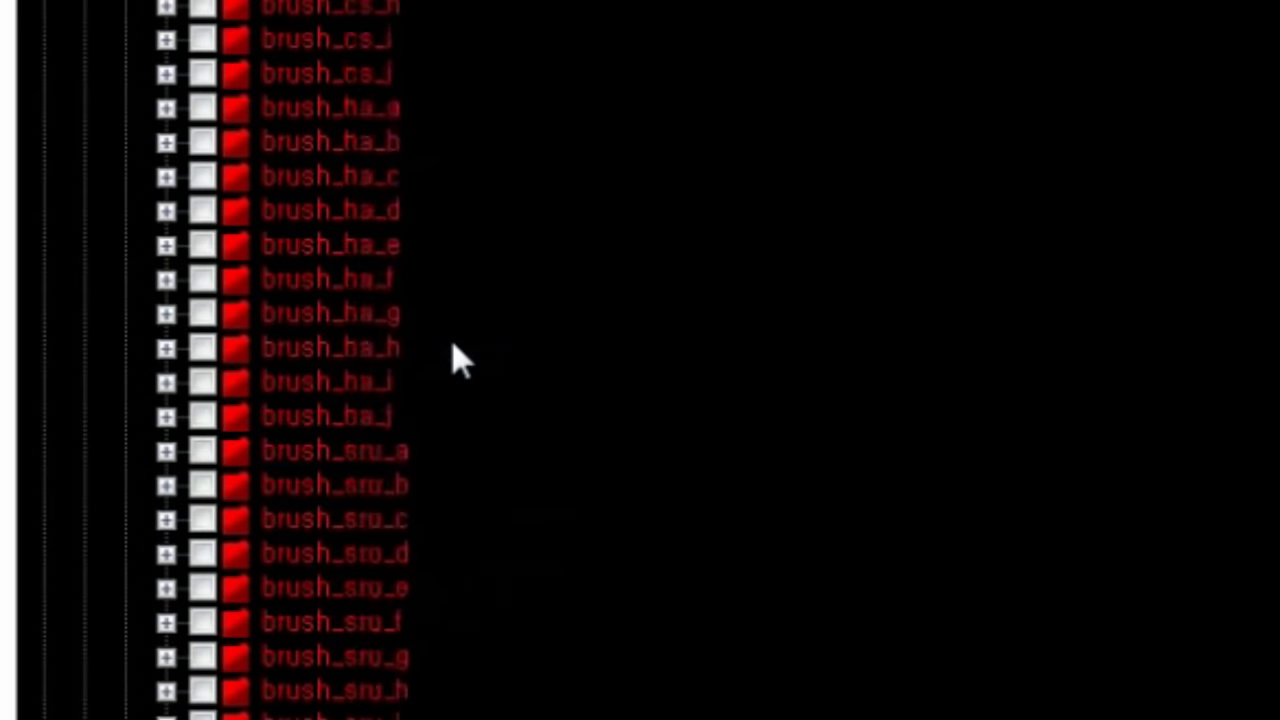
pyautogui.scroll(2, 430, 365)
pyautogui.click(166, 211)
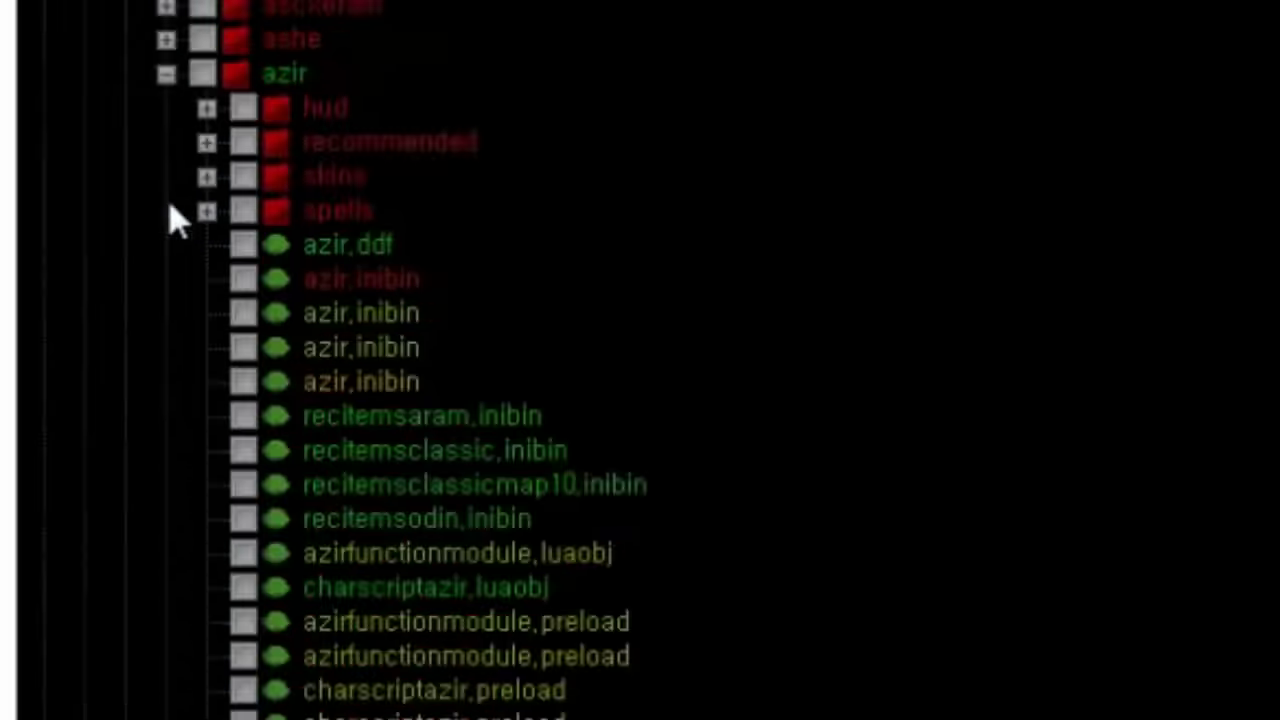
pyautogui.click(206, 176)
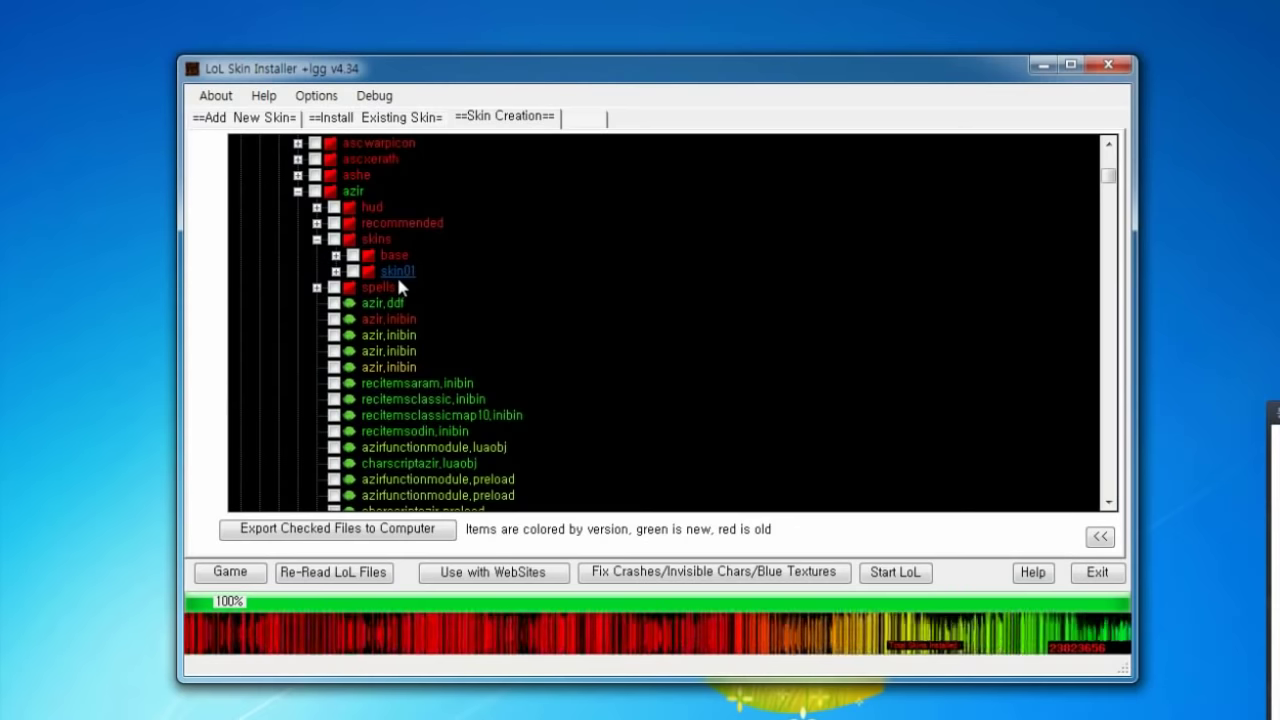
pyautogui.click(337, 272)
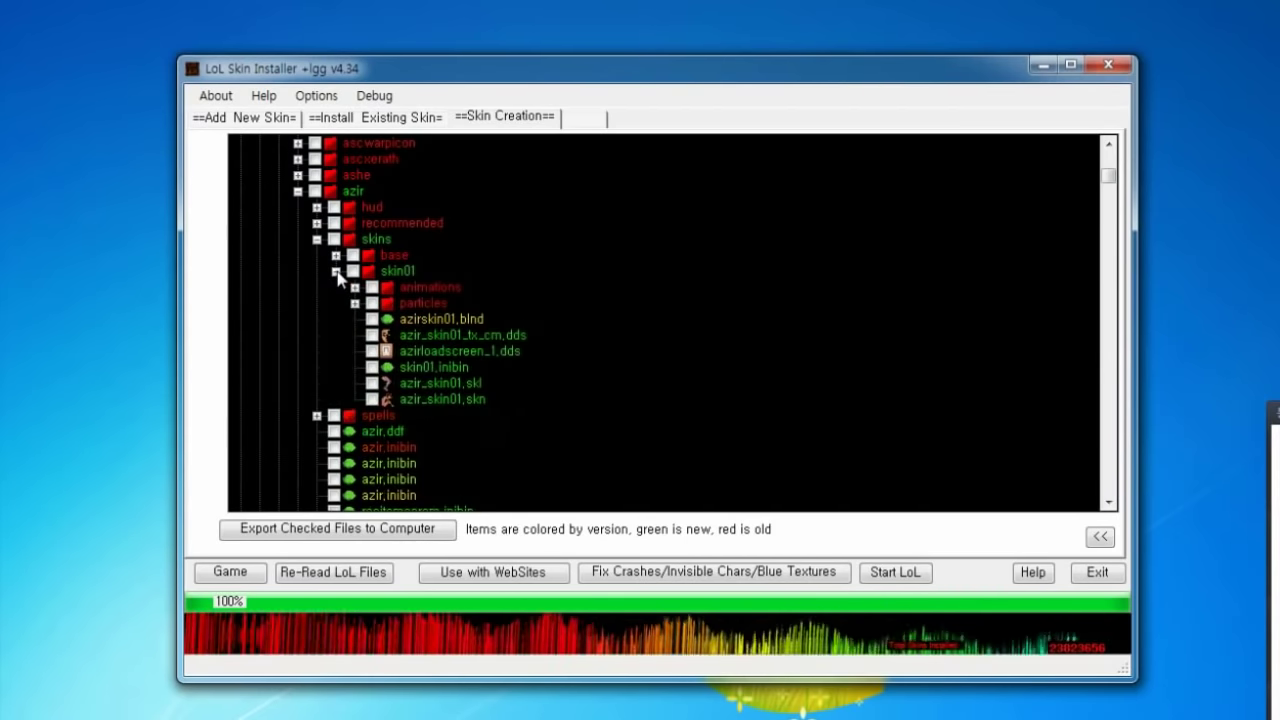
pyautogui.click(337, 272)
pyautogui.click(298, 190)
# - Mark garen_skin10.skn and garen_skin10_tx_cm.dds in garen's skin10 folder for export
pyautogui.scroll(-10, 766, 396)
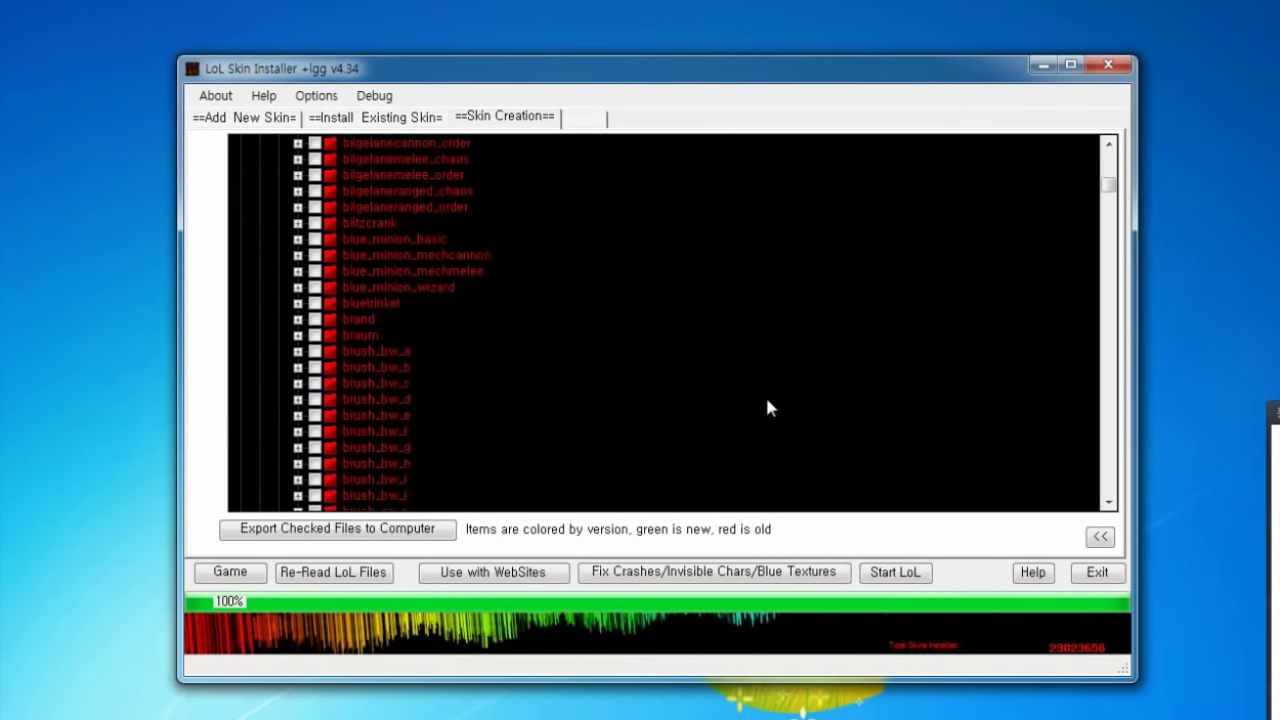
pyautogui.scroll(-15, 767, 400)
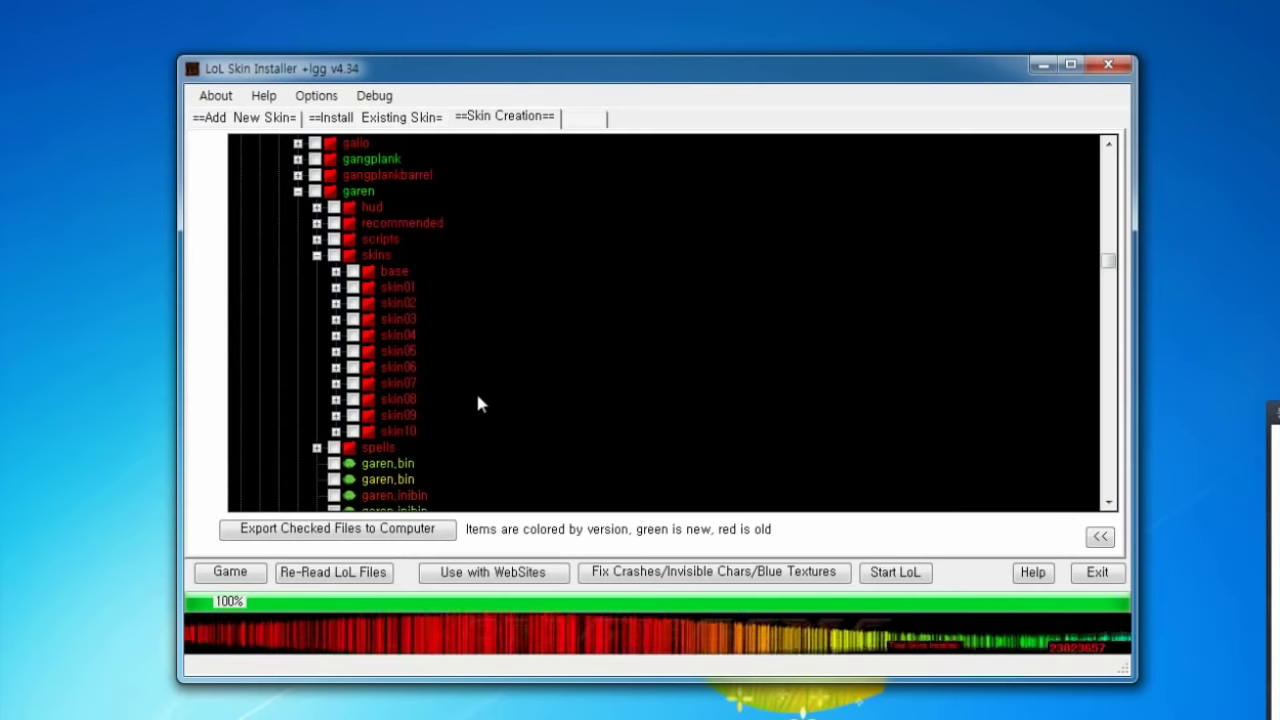
pyautogui.click(336, 431)
pyautogui.scroll(-2, 485, 296)
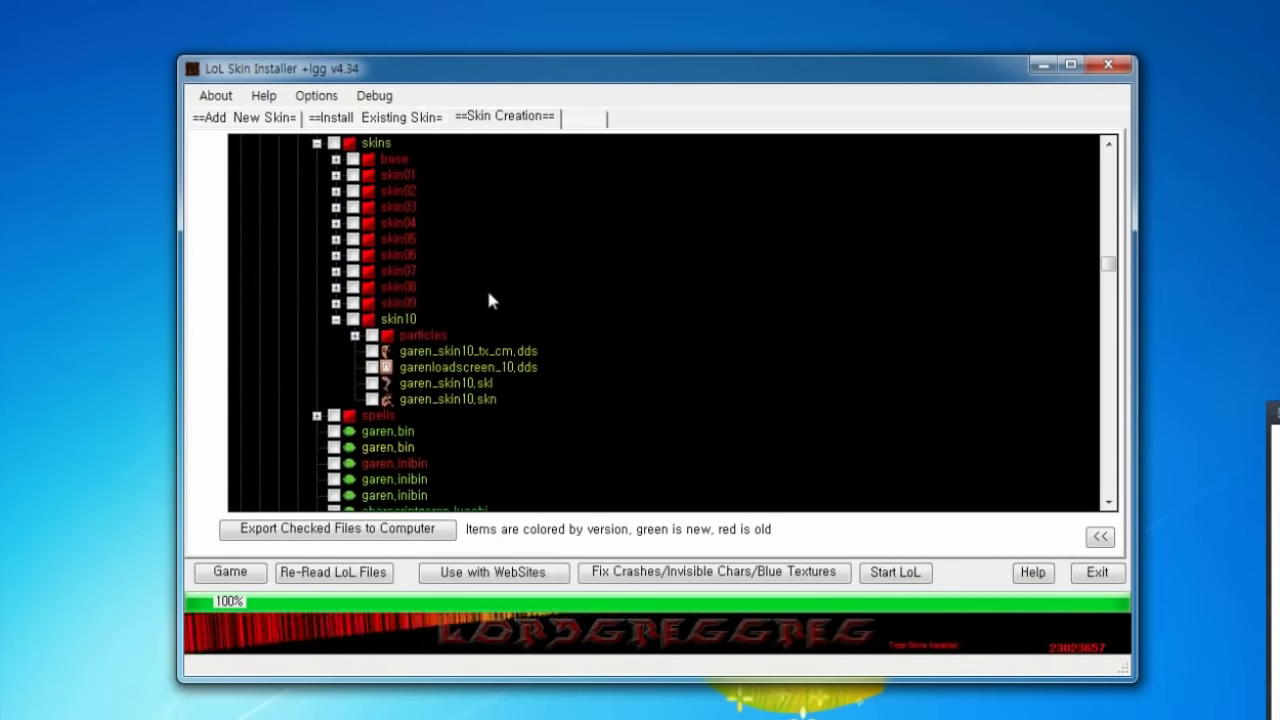
pyautogui.click(372, 399)
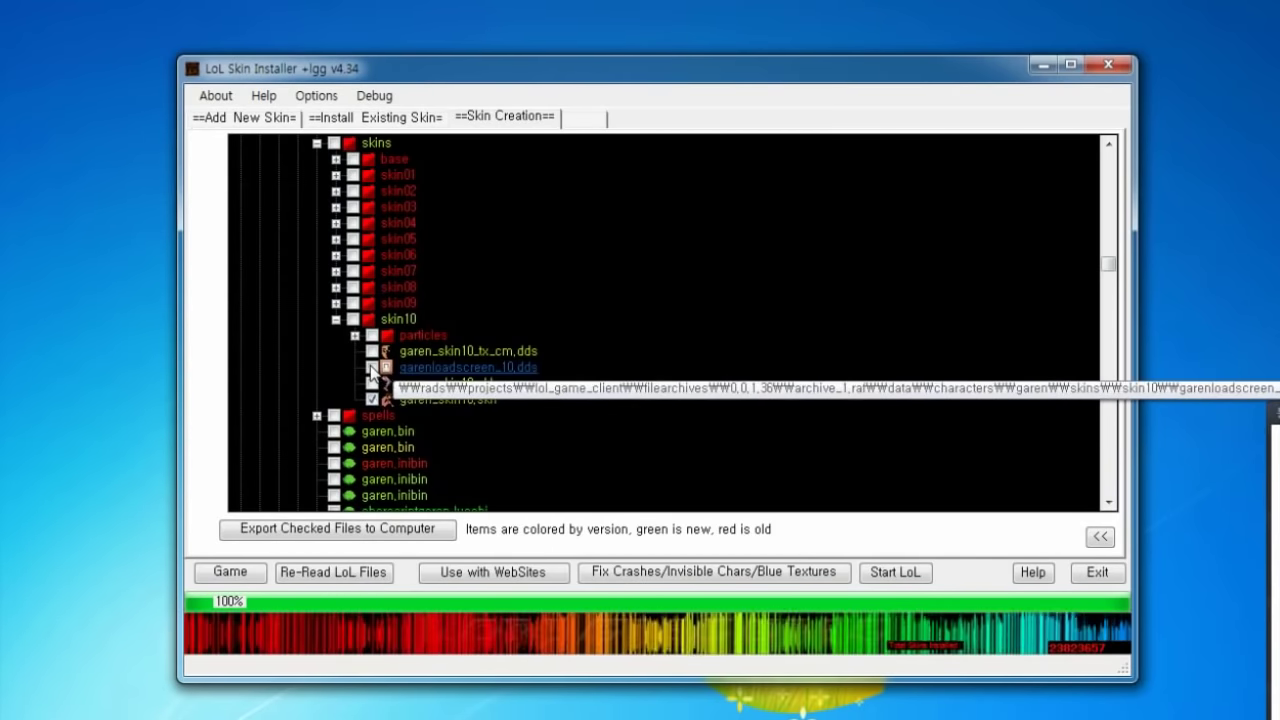
pyautogui.click(372, 351)
pyautogui.click(373, 352)
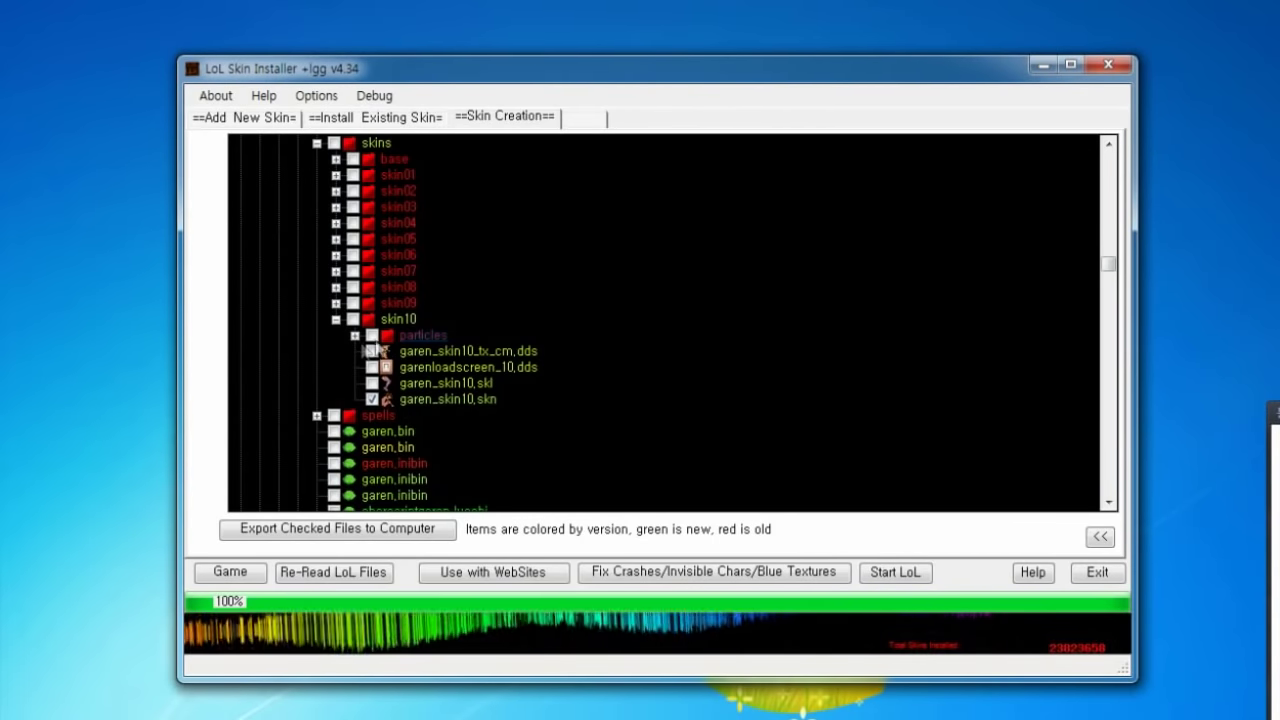
pyautogui.click(371, 352)
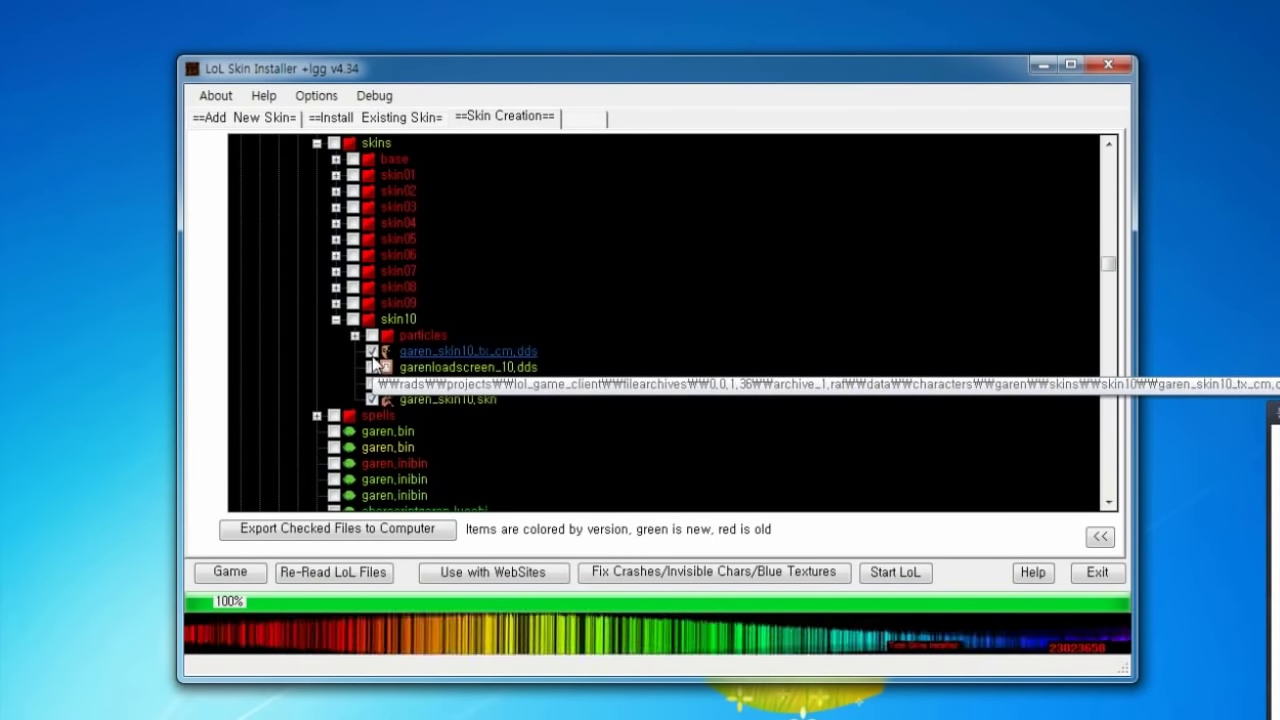
# - Export the checked files to the 롤 OBJ folder and dismiss the success notice
pyautogui.click(334, 536)
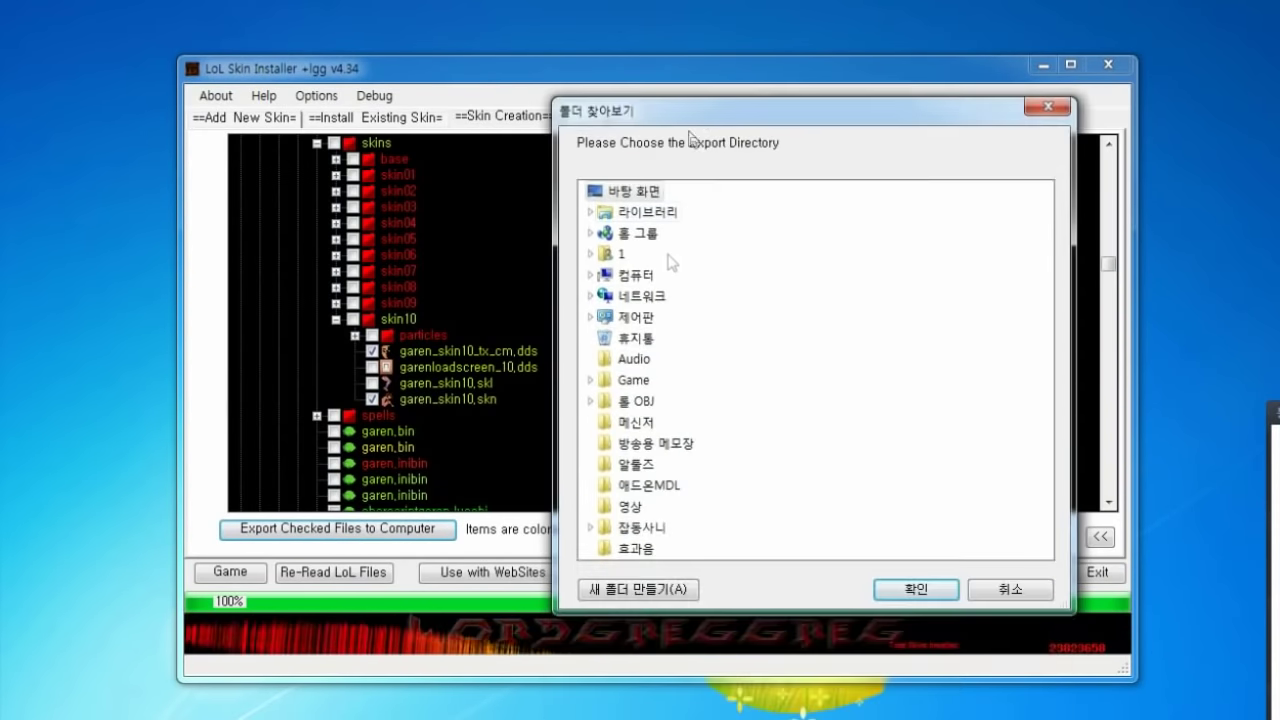
pyautogui.doubleClick(606, 405)
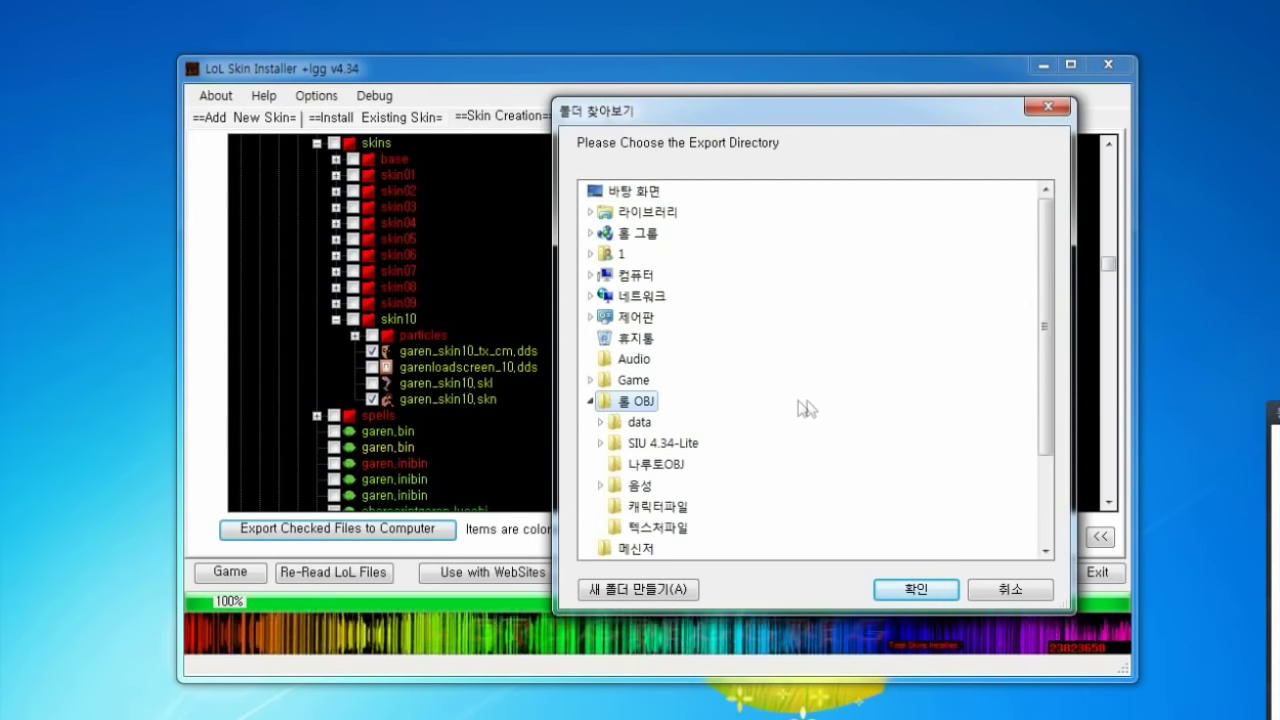
pyautogui.click(601, 423)
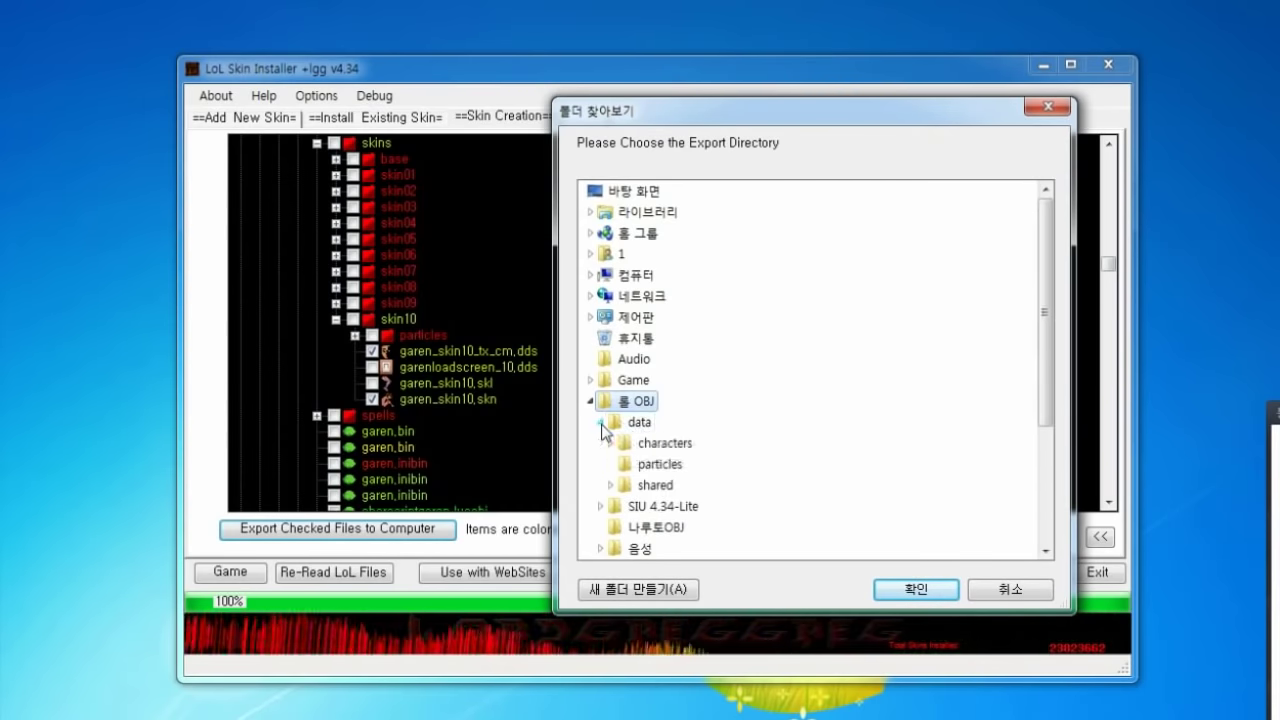
pyautogui.scroll(-1, 601, 430)
pyautogui.click(610, 380)
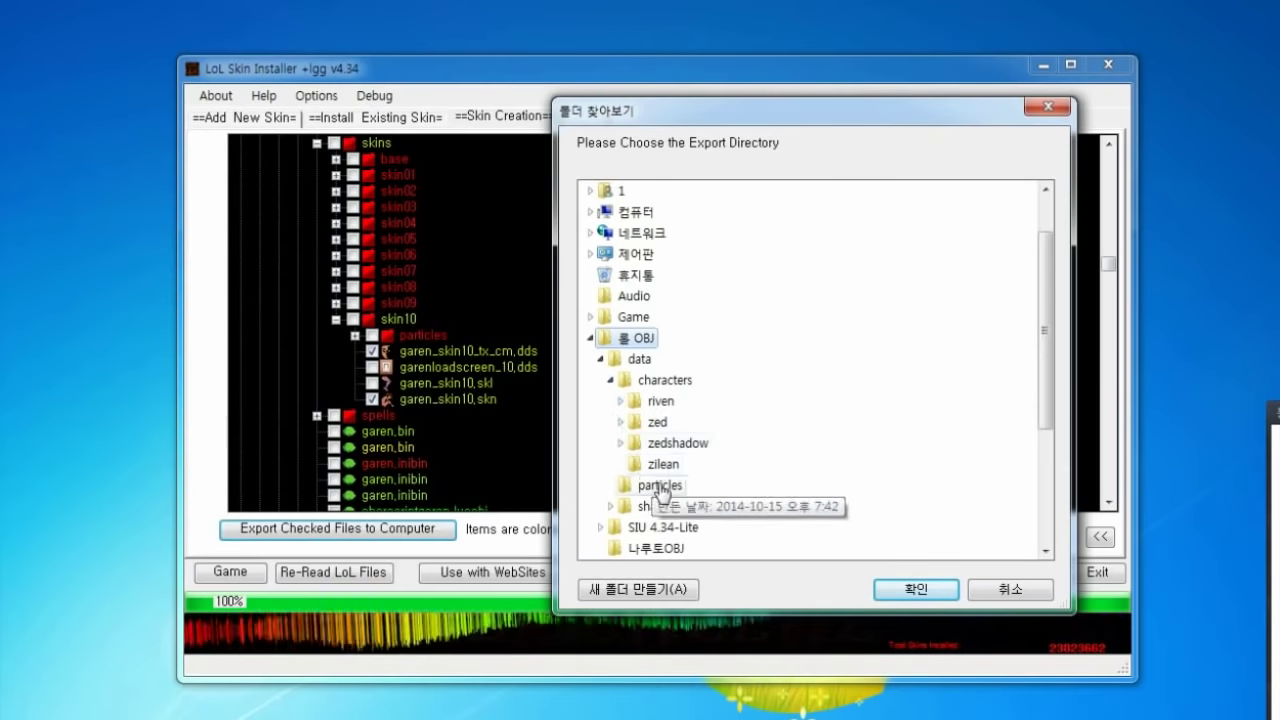
pyautogui.click(611, 382)
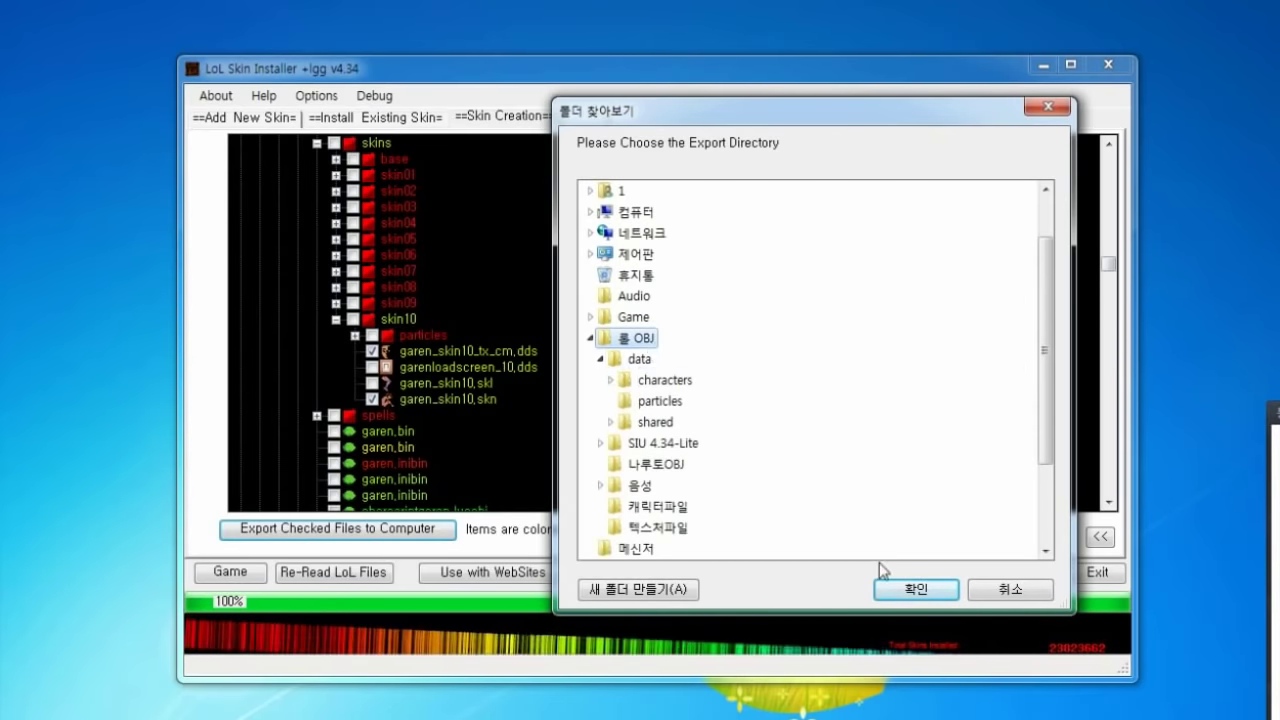
pyautogui.click(915, 587)
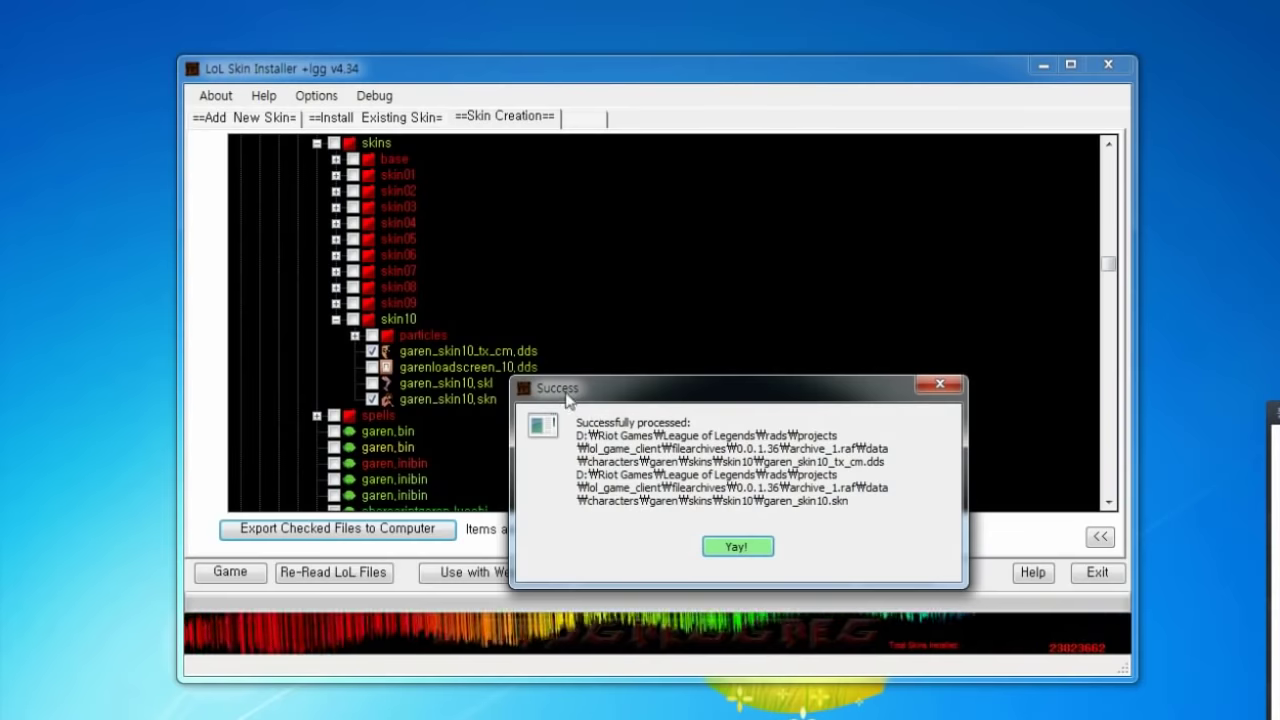
pyautogui.click(748, 547)
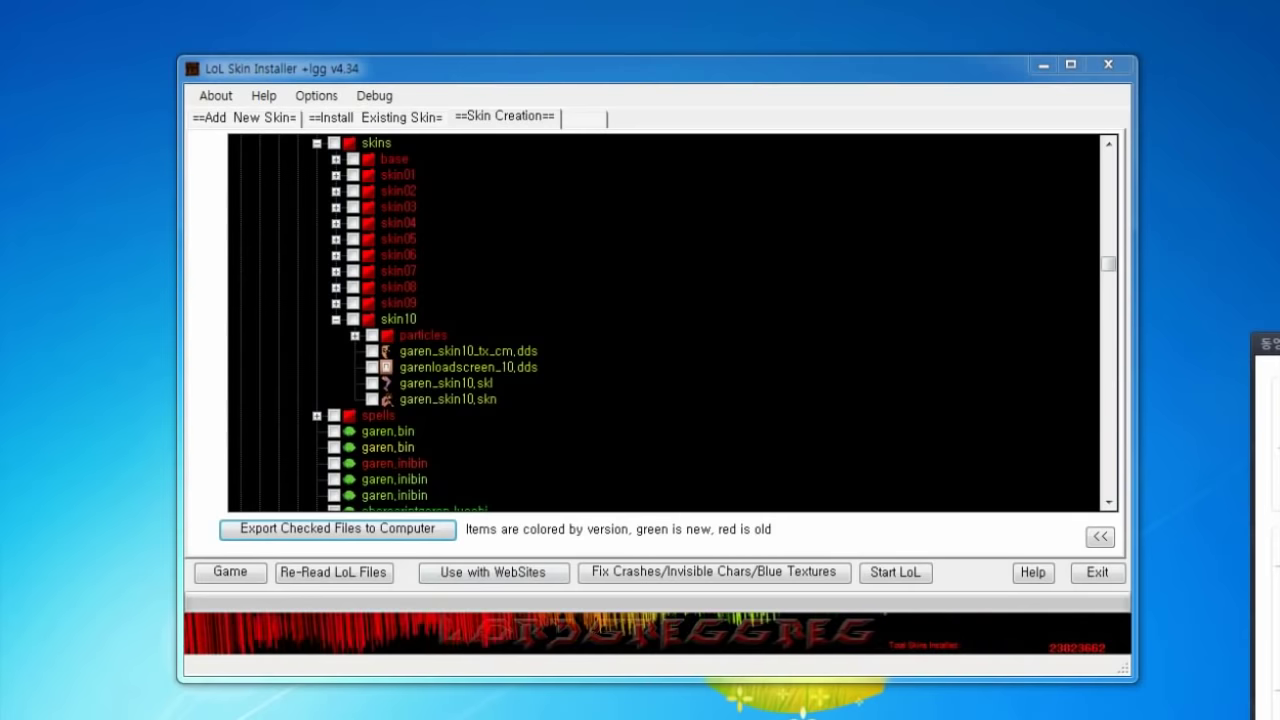
# - Switch to the file explorer window and open data, characters, garen, skins, skin10 inside the 롤 OBJ folder
pyautogui.moveTo(1270, 345); pyautogui.dragTo(815, 345)
pyautogui.moveTo(1050, 345); pyautogui.dragTo(646, 134)
pyautogui.doubleClick(628, 386)
pyautogui.doubleClick(625, 268)
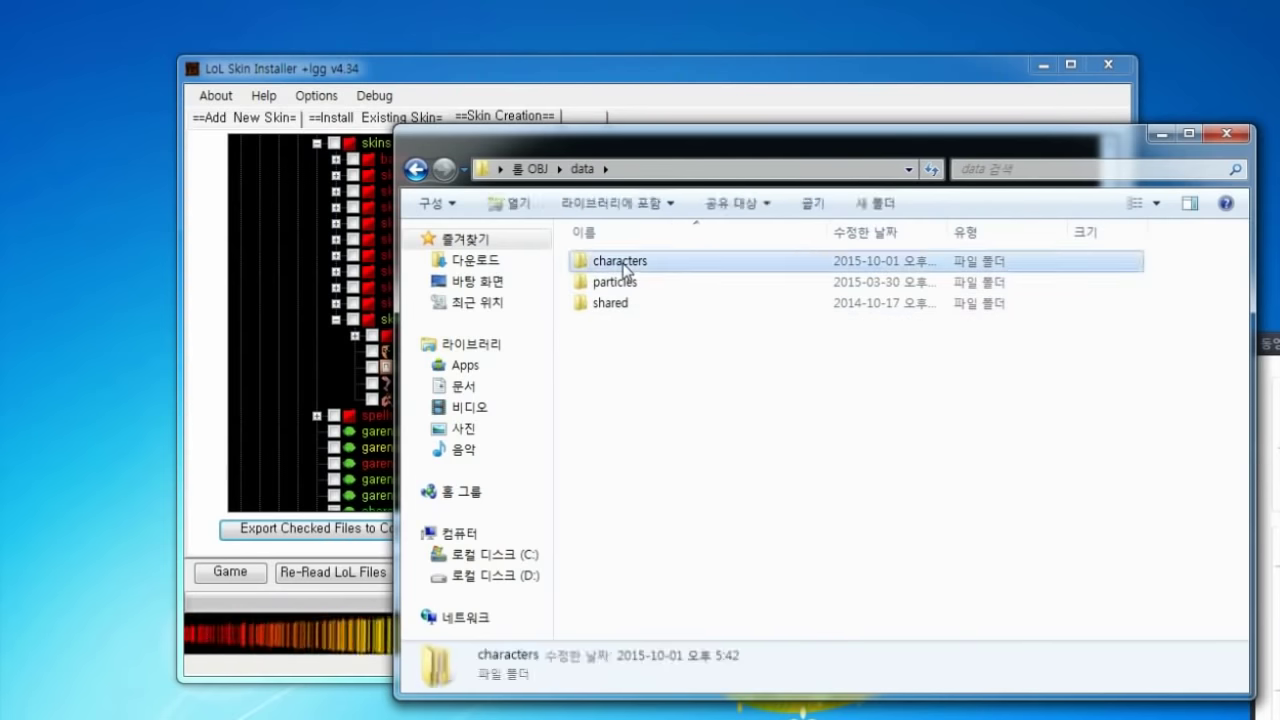
pyautogui.doubleClick(628, 271)
pyautogui.doubleClick(629, 266)
pyautogui.doubleClick(618, 262)
# - Inspect the exported garen_skin10.skn and garen_skin10_tx_cm.dds files in the skin10 folder
pyautogui.click(643, 290)
pyautogui.click(652, 262)
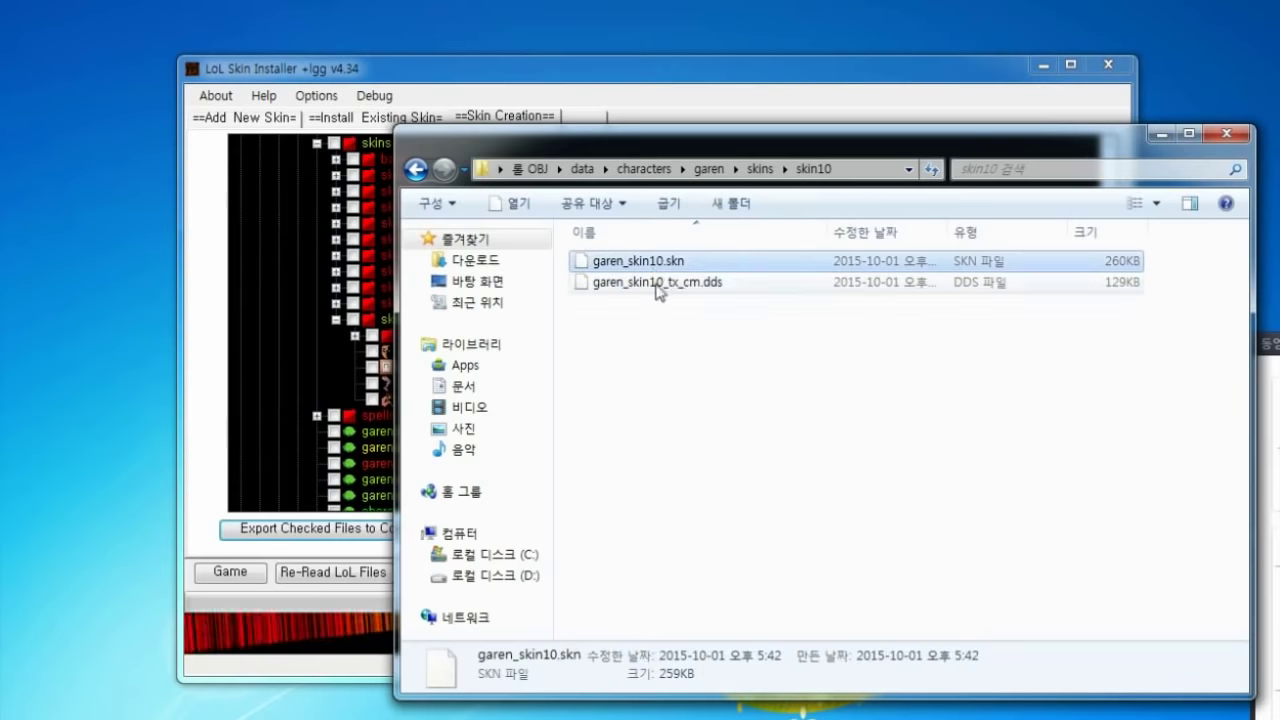
pyautogui.click(652, 262)
pyautogui.click(733, 479)
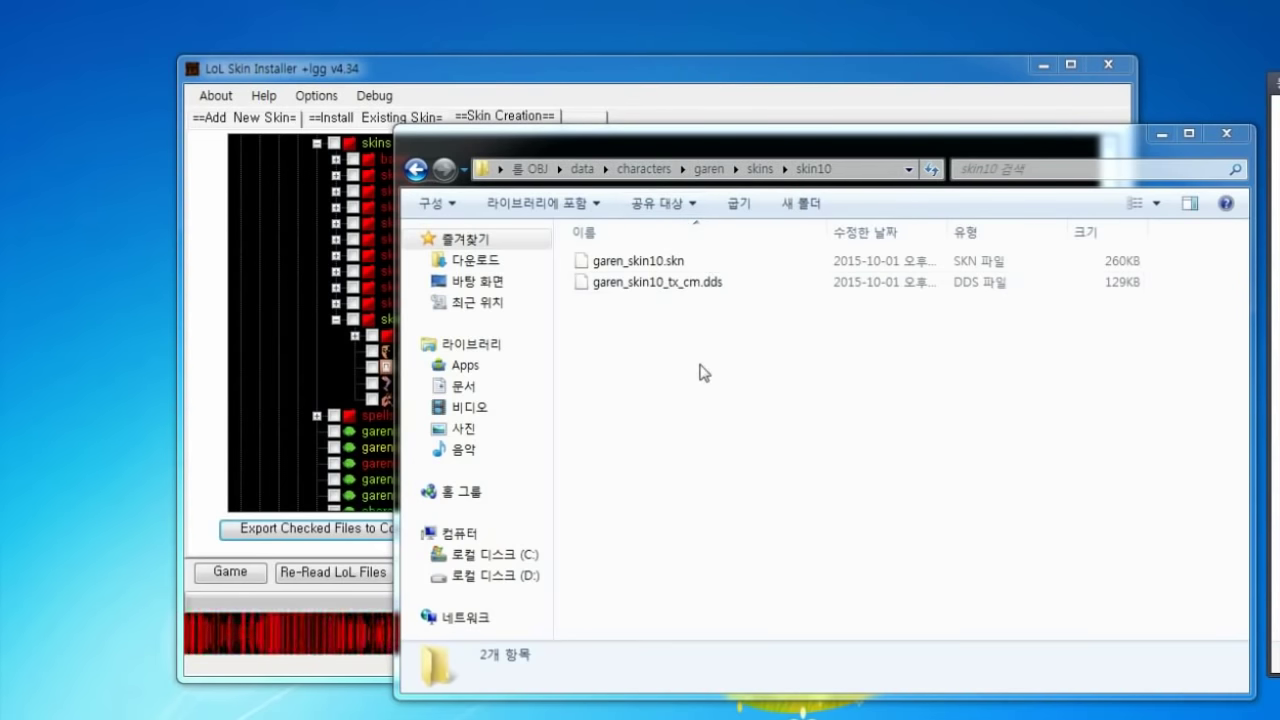
pyautogui.click(705, 261)
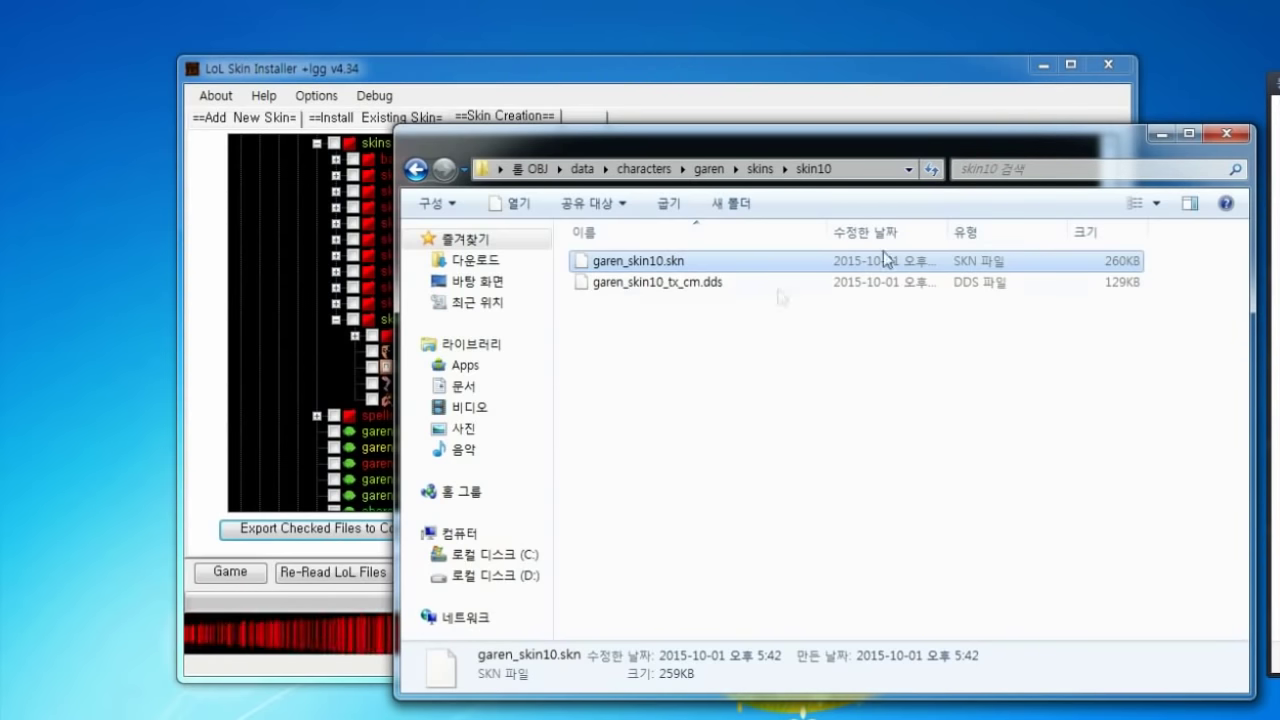
# - Open garen_skin10_tx_cm.dds from the skin10 folder in Adobe Photoshop, accepting the preset NVIDIA DDS read properties
pyautogui.click(668, 283)
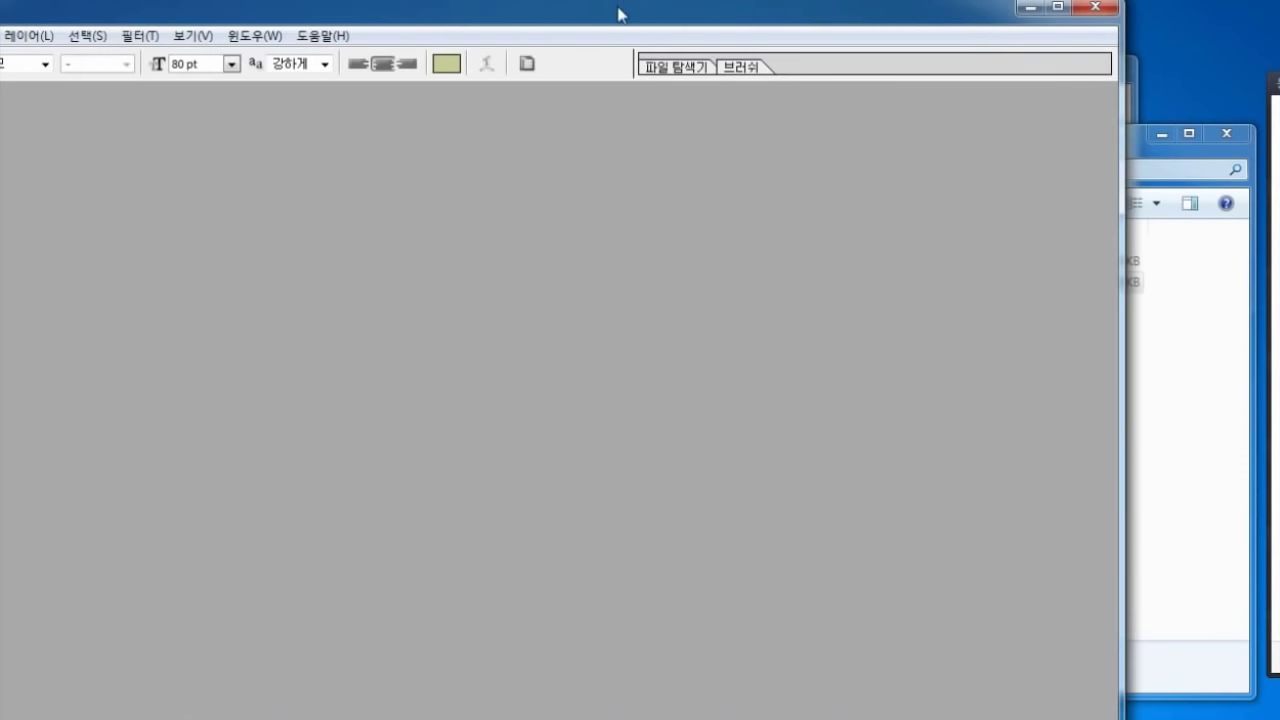
pyautogui.moveTo(618, 14); pyautogui.dragTo(640, 14)
pyautogui.click(1190, 405)
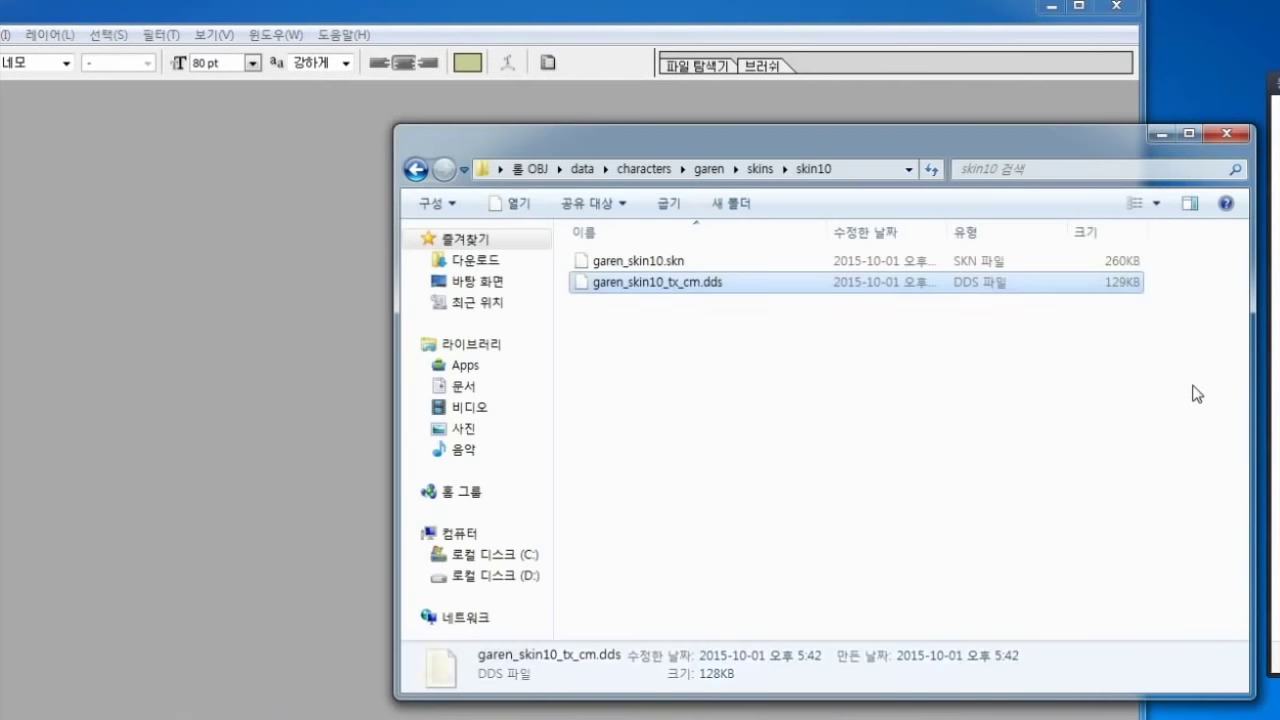
pyautogui.click(717, 285)
pyautogui.moveTo(717, 289); pyautogui.dragTo(343, 331)
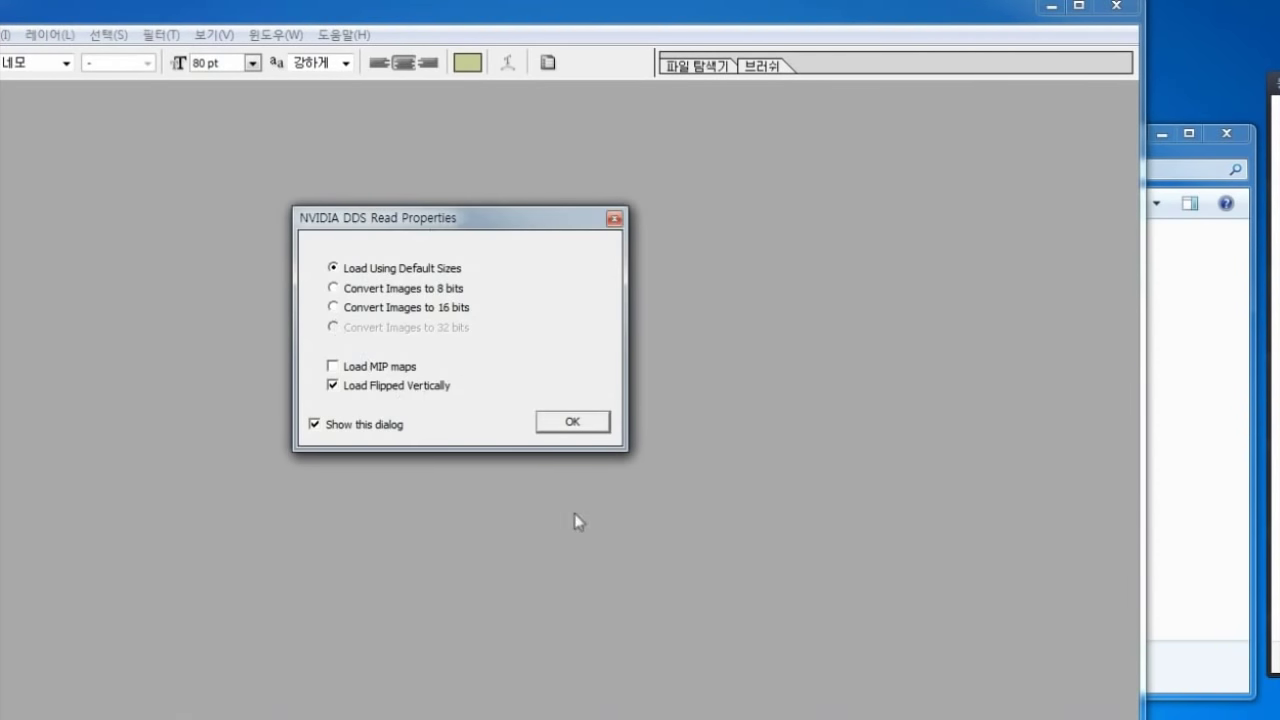
pyautogui.click(569, 426)
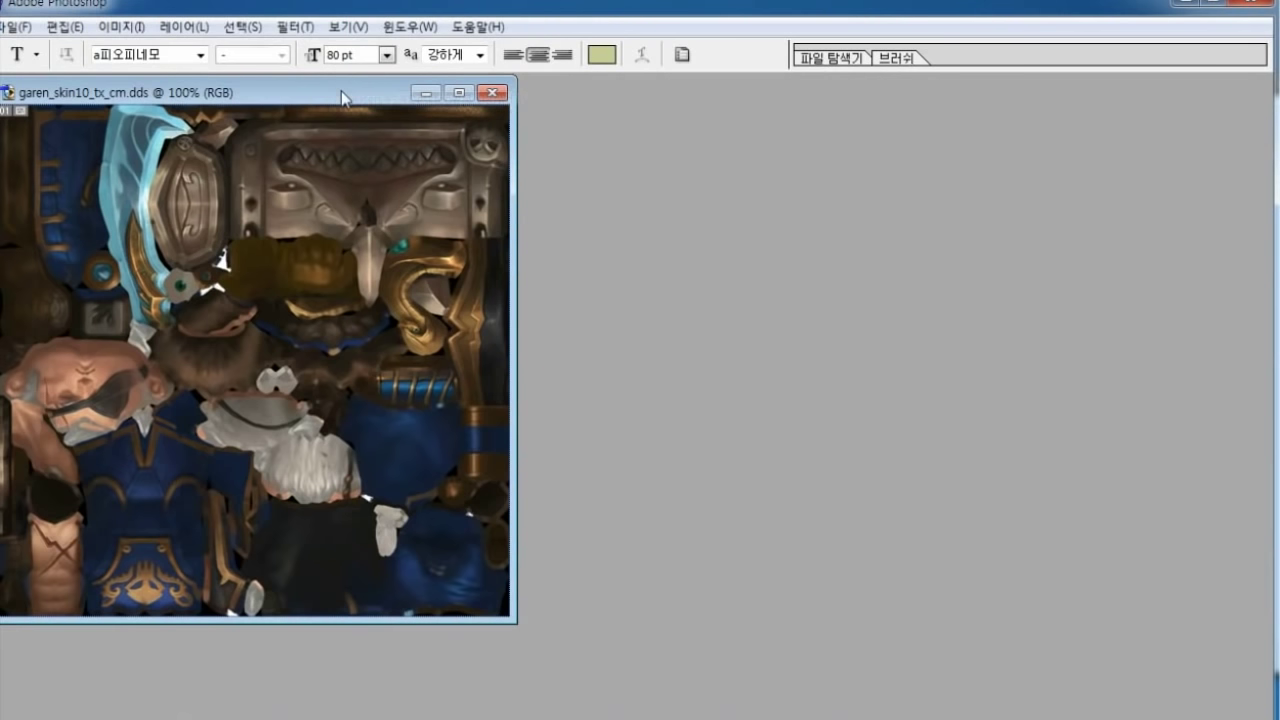
# - Save a PNG version of the texture to the desktop as garen_skin10_tx_cm.png, accepting the PNG options
pyautogui.moveTo(343, 97); pyautogui.dragTo(416, 106)
pyautogui.click(18, 26)
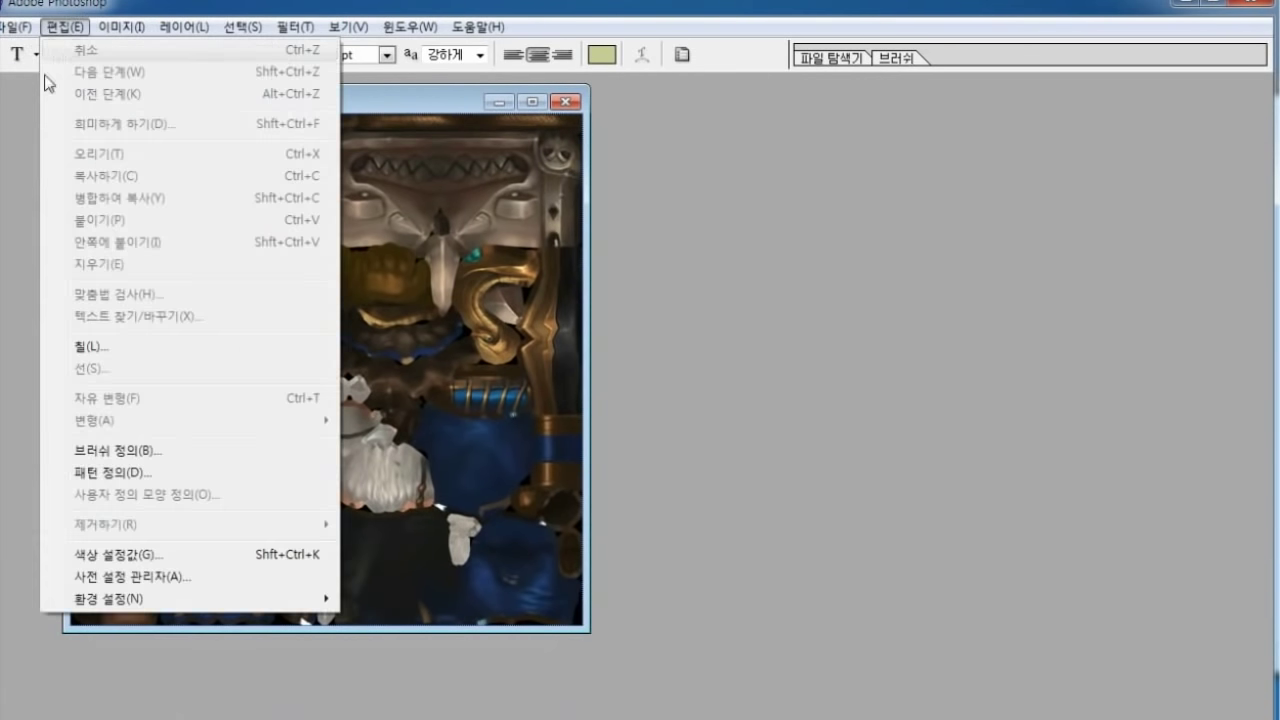
pyautogui.click(60, 211)
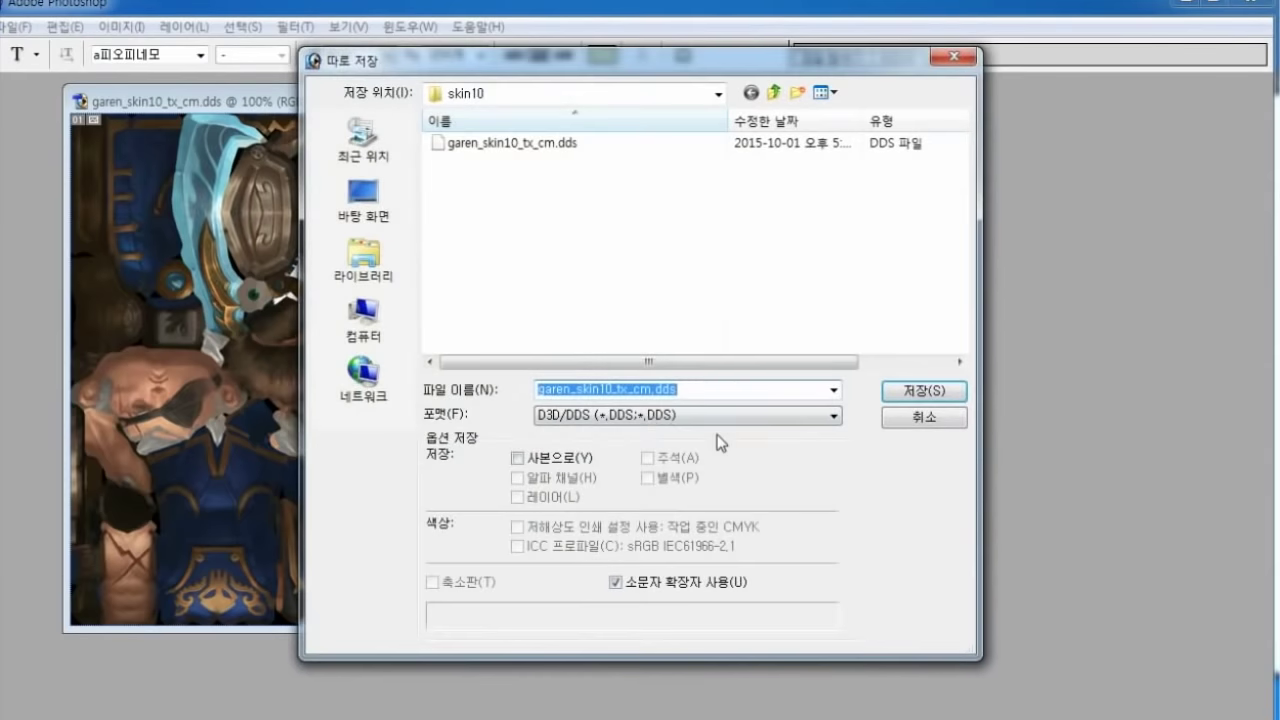
pyautogui.click(655, 425)
pyautogui.click(620, 577)
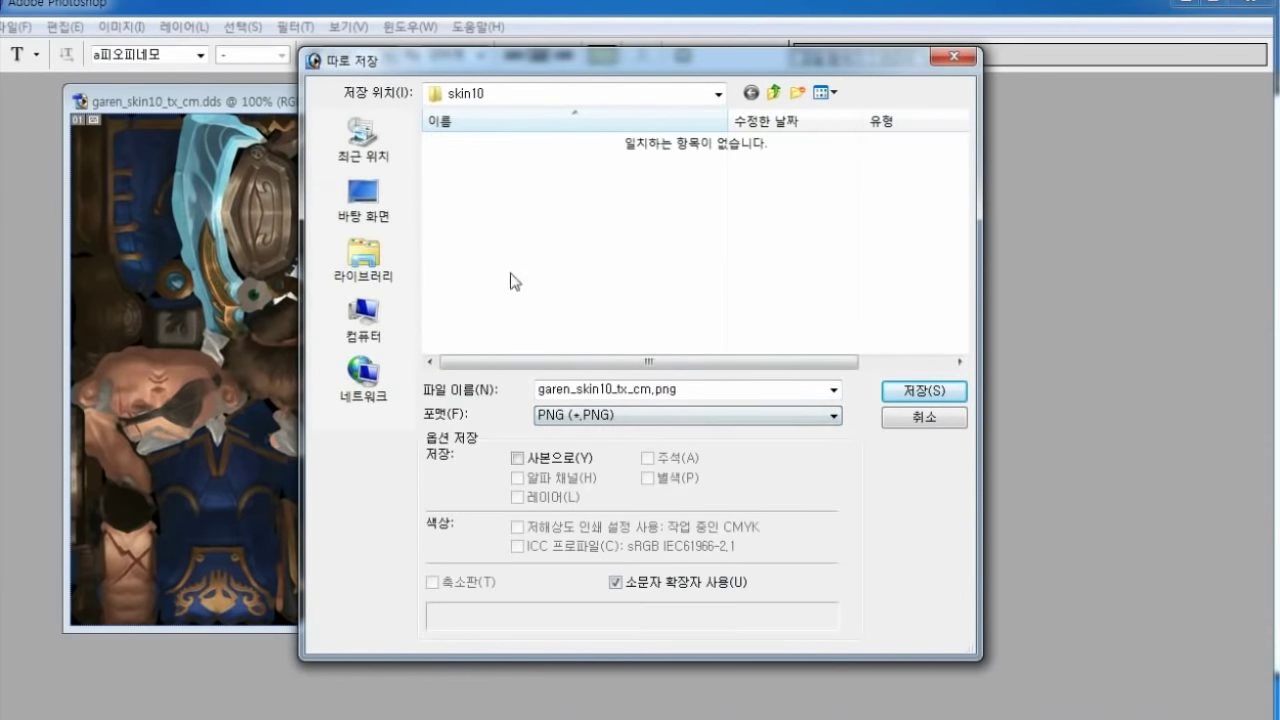
pyautogui.click(365, 200)
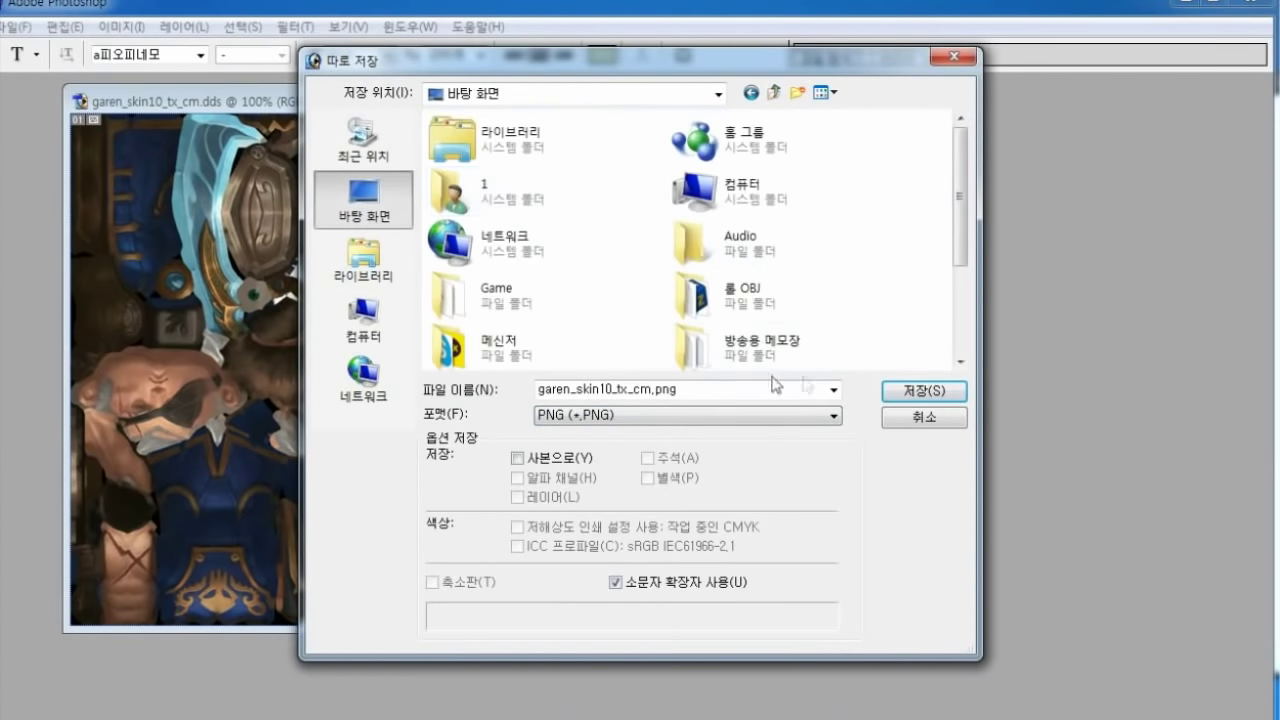
pyautogui.click(932, 392)
pyautogui.click(666, 368)
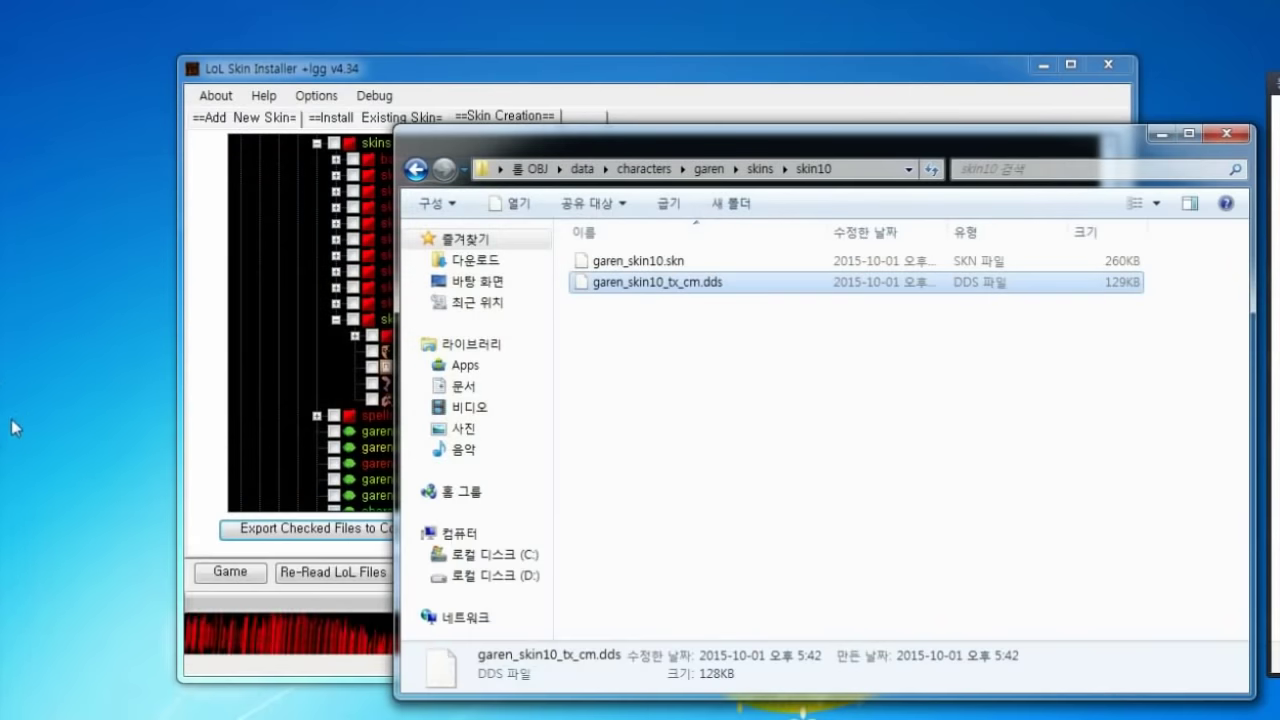
# - View the saved garen_skin10_tx_cm PNG in Windows Photo Viewer, then close the viewer
pyautogui.moveTo(2, 445)
pyautogui.mouseDown()
pyautogui.moveTo(78, 418)
pyautogui.moveTo(0, 420)
pyautogui.mouseUp()
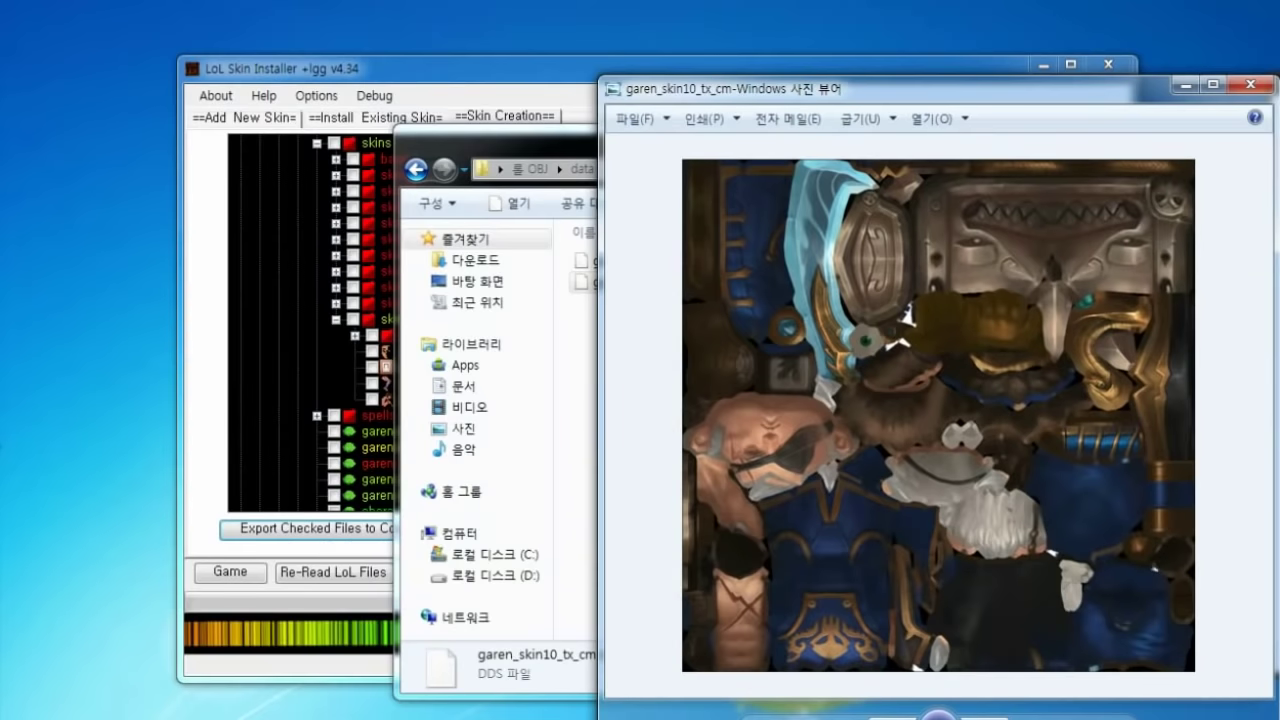
pyautogui.moveTo(1080, 110); pyautogui.dragTo(1014, 93)
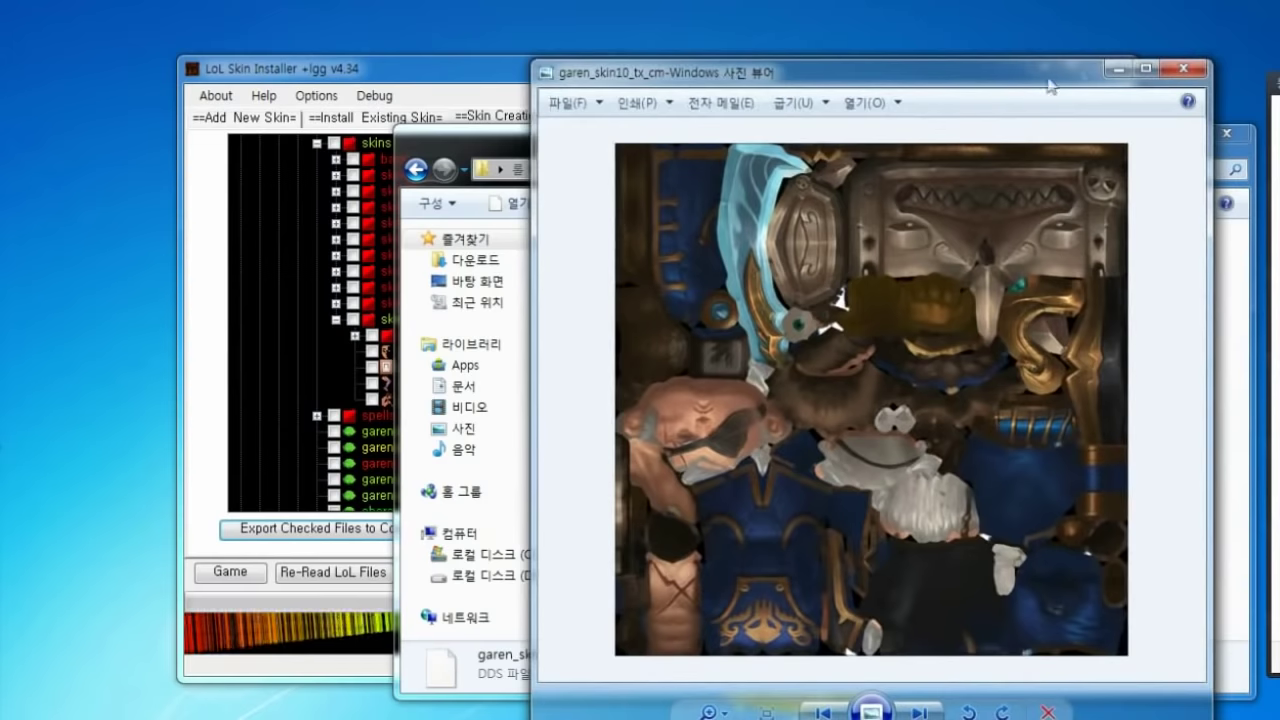
pyautogui.click(1183, 71)
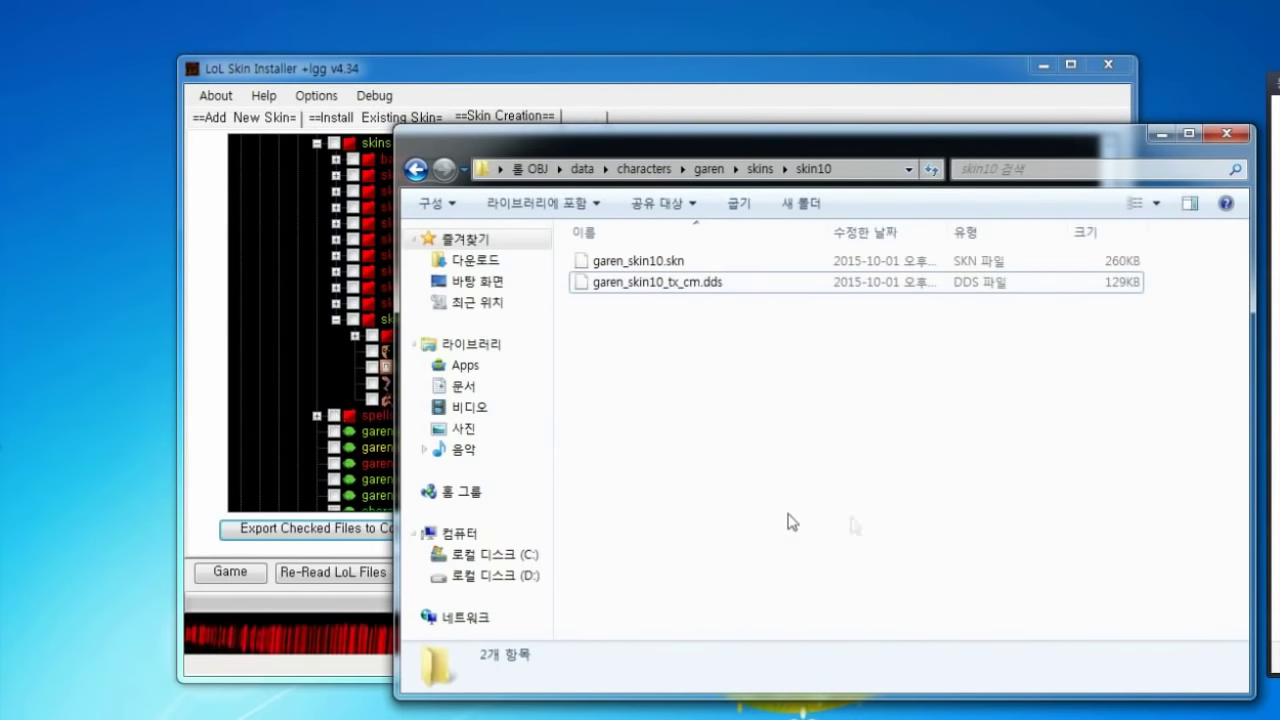